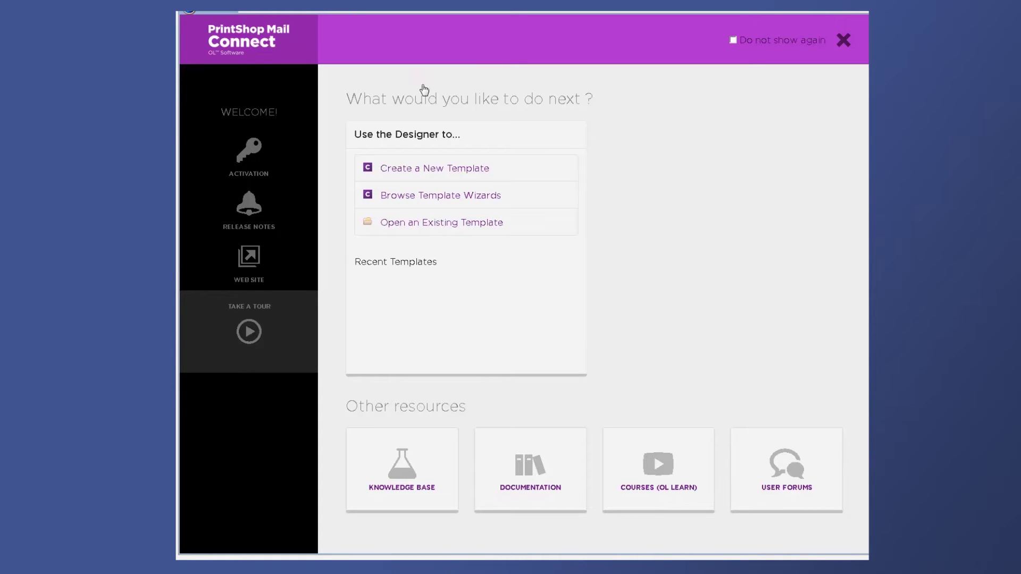
Step: Start a new Print template and set the top margin to 2.2 in and the bleed on all sides to 1.6 in
{"action": "left_click", "coordinate": [437, 169]}
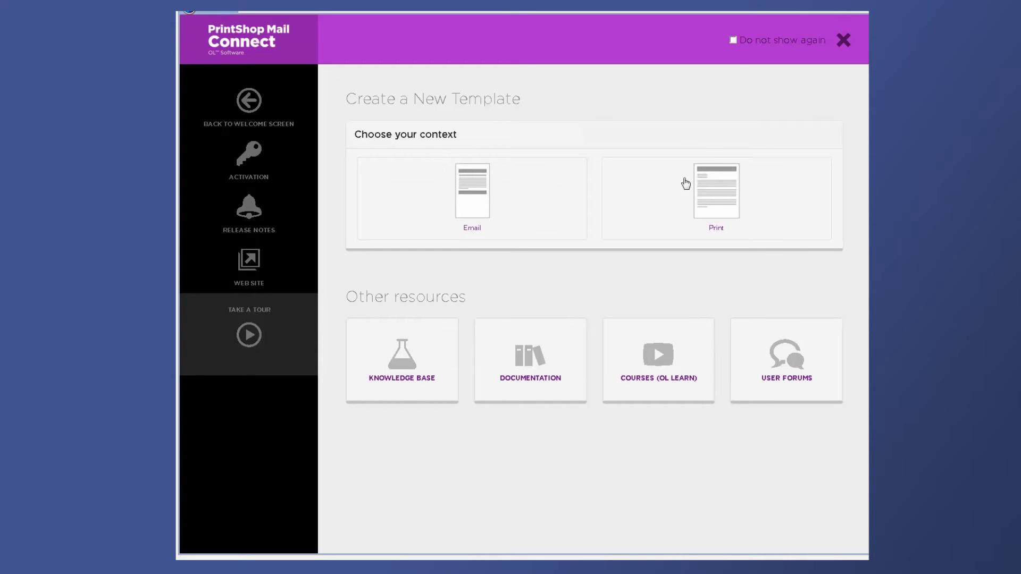
{"action": "left_click", "coordinate": [715, 193]}
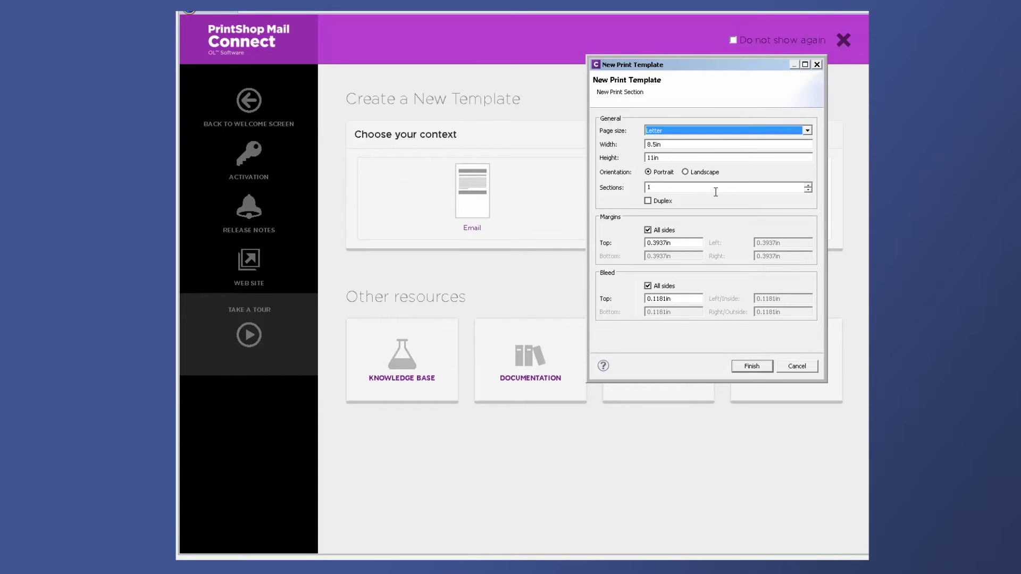
{"action": "double_click", "coordinate": [678, 243]}
{"action": "type", "text": "2.2"}
{"action": "key", "text": "Tab"}
{"action": "key", "text": "Tab"}
{"action": "type", "text": "1.6"}
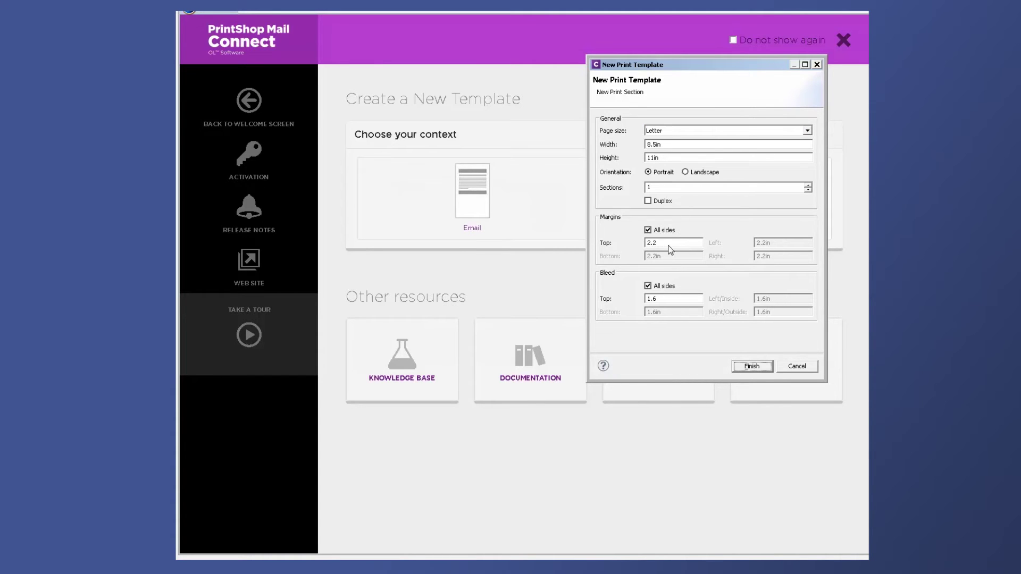
Step: Unlink the margins, set left to 0.8, bottom to 1.6 and right to 1.6 in, and create the template
{"action": "left_click", "coordinate": [649, 230]}
{"action": "double_click", "coordinate": [784, 245]}
{"action": "type", "text": "0.8"}
{"action": "key", "text": "Tab"}
{"action": "type", "text": "1.6"}
{"action": "key", "text": "Tab"}
{"action": "type", "text": "1.6"}
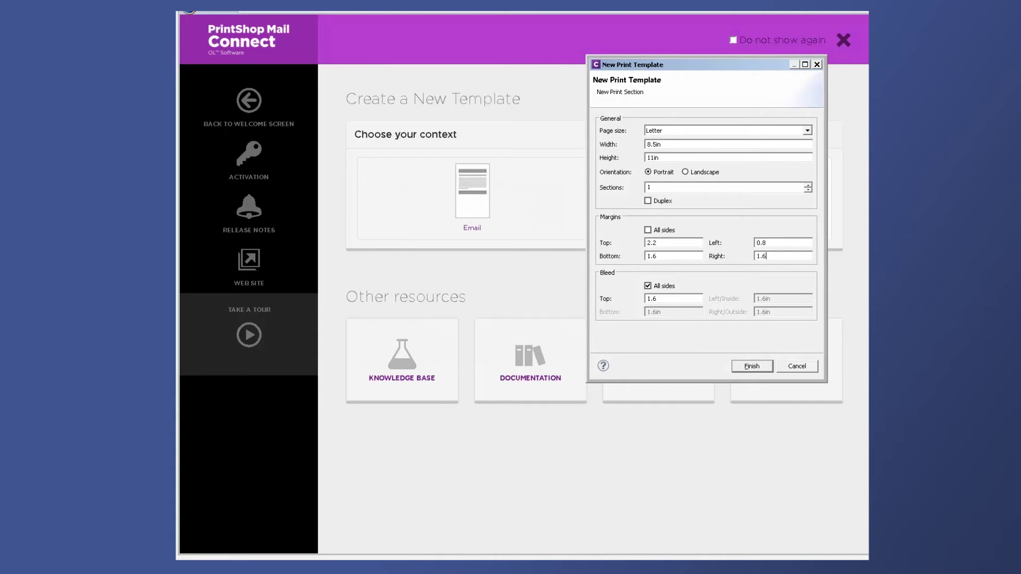
{"action": "left_click", "coordinate": [751, 367]}
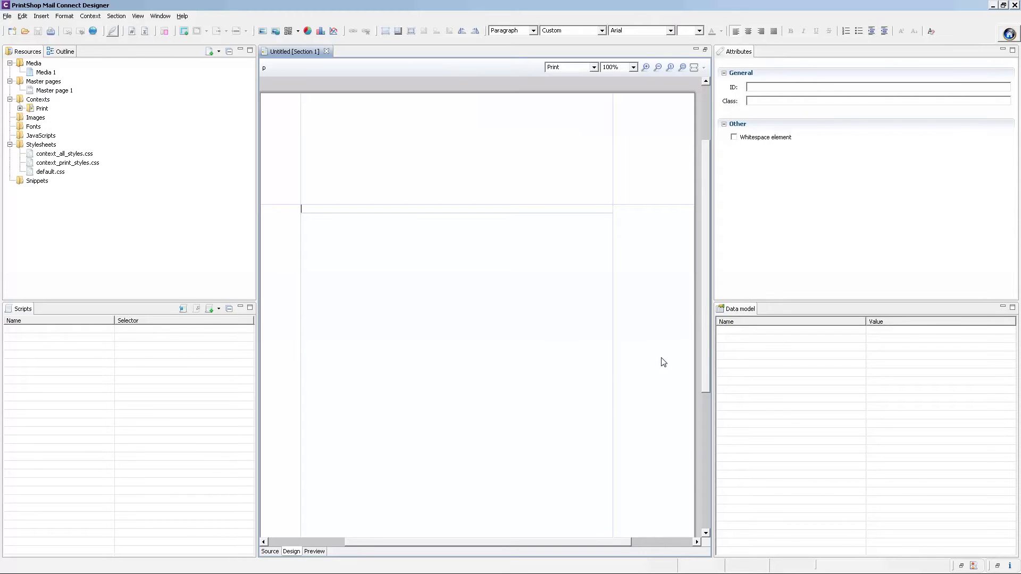
Step: Copy the full letter text from body.txt in the text editor into the body of the print section
{"action": "key", "text": "alt+Tab"}
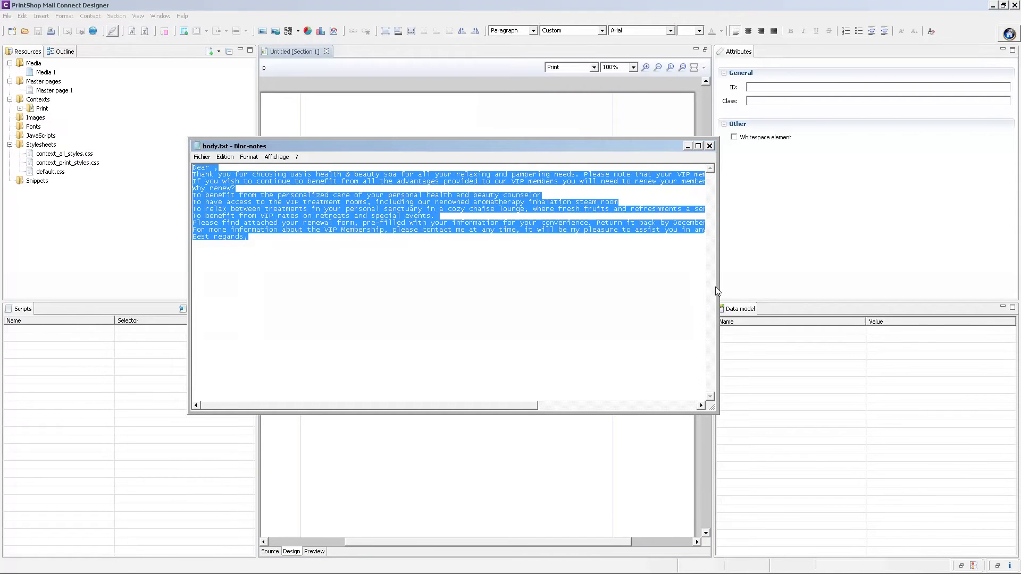
{"action": "key", "text": "alt+Tab"}
{"action": "type", "text": "Dear , Thank you for choosing oasis health & beauty spa for all your relaxing and pampering needs. Please note that your VIP membership will expire on December 31st. If you wish to continue to benefit from all the advantages provided to our VIP members you will need to renew your membership. Why renew? To benefit from the personalized care of your personal health and beauty counselor To have access to the VIP treatment rooms, including our renowned aromatherapy inhalation steam room To relax between treatments in your personal sanctuary in a cozy chaise lounge, where fresh fruits and refreshments a served. To benefit from VIP rates on retreats and special events. Please find attached your renewal form, pre-filled with your information for your convenience. Return it back by December 1st and receive a 10% off your membership renewal fees. For more information about the VIP Membership, please contact me at any time, it will be my pleasure to assist you in any way I can. Best regards,"}
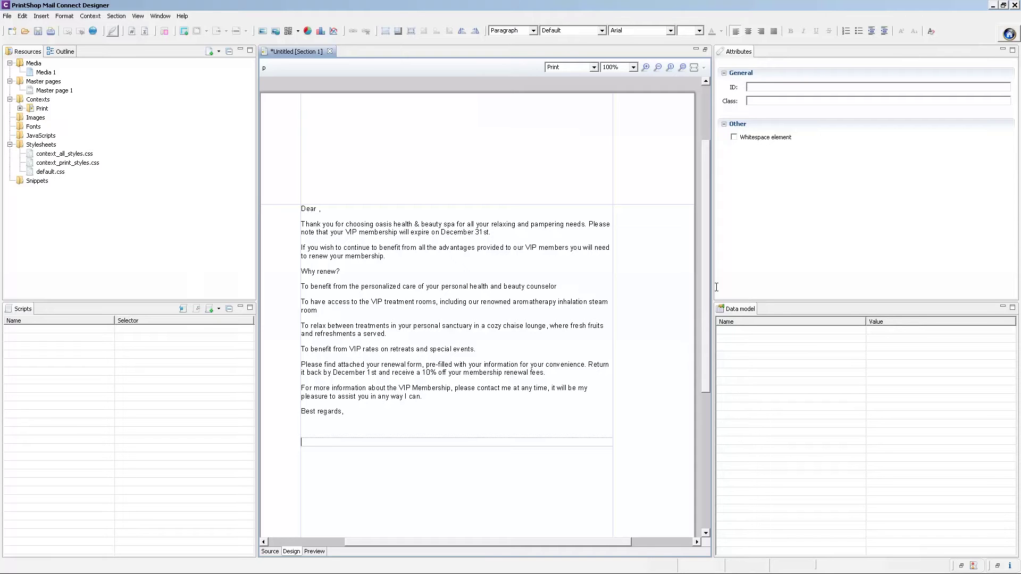
Step: Format the "Why renew?" line as Heading 1
{"action": "left_click", "coordinate": [319, 272]}
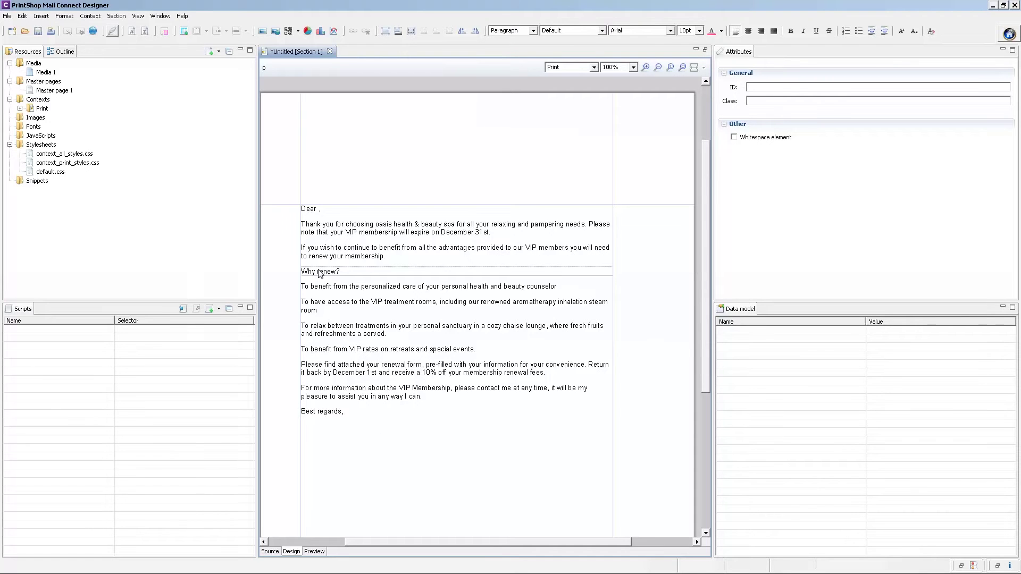
{"action": "left_click", "coordinate": [532, 30]}
{"action": "left_click", "coordinate": [514, 48]}
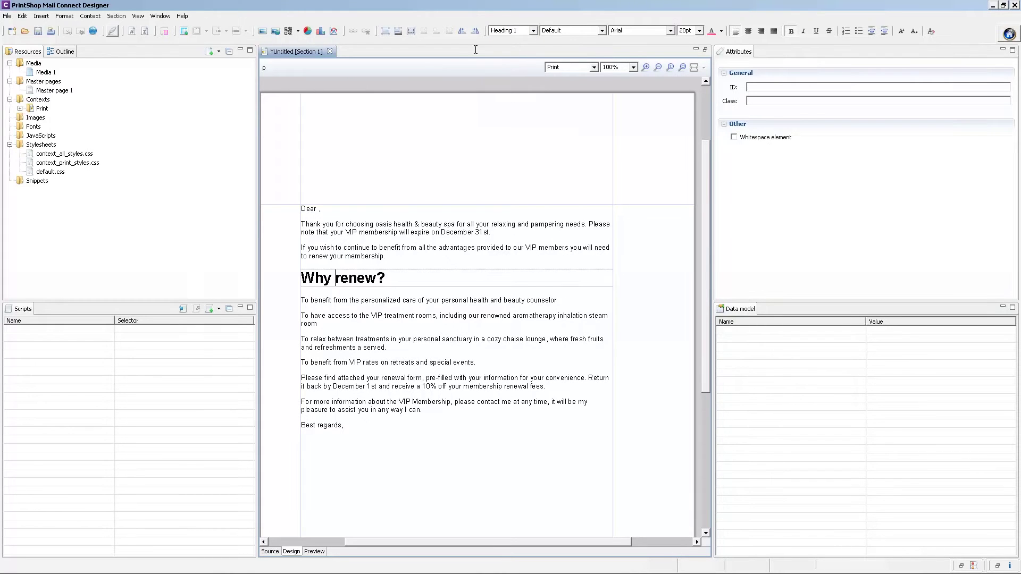
Step: Turn the four benefit paragraphs into a bulleted list and make the sentence about the December 31st membership expiry bold
{"action": "left_click_drag", "start_coordinate": [332, 299], "coordinate": [338, 362]}
{"action": "left_click", "coordinate": [858, 31]}
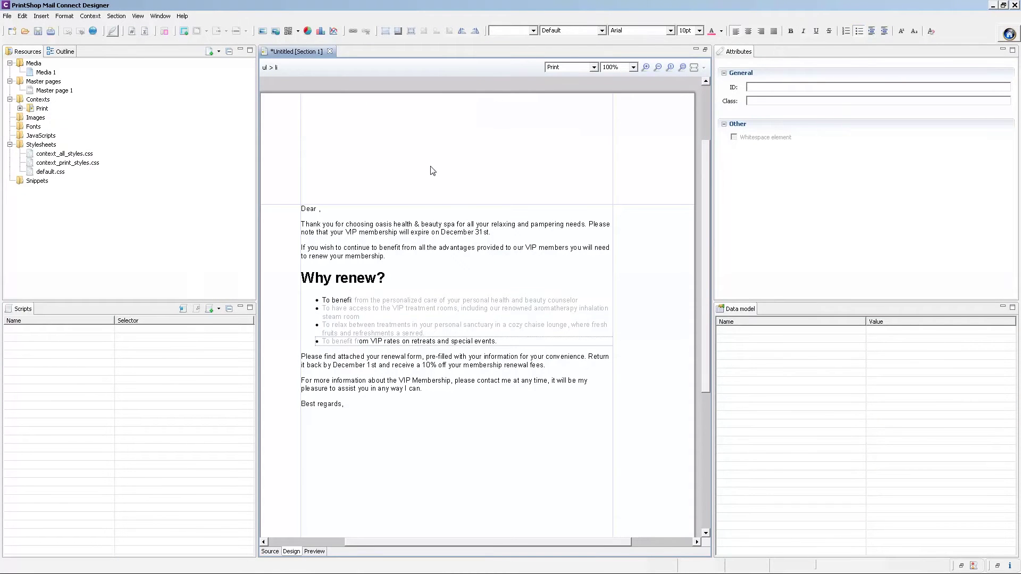
{"action": "left_click", "coordinate": [410, 258]}
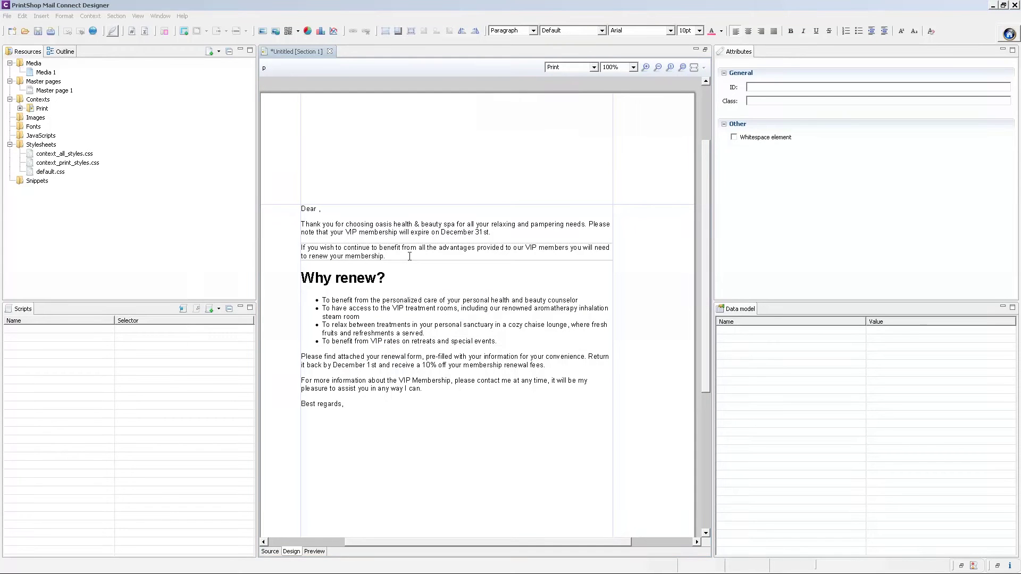
{"action": "left_click_drag", "start_coordinate": [588, 224], "coordinate": [491, 232]}
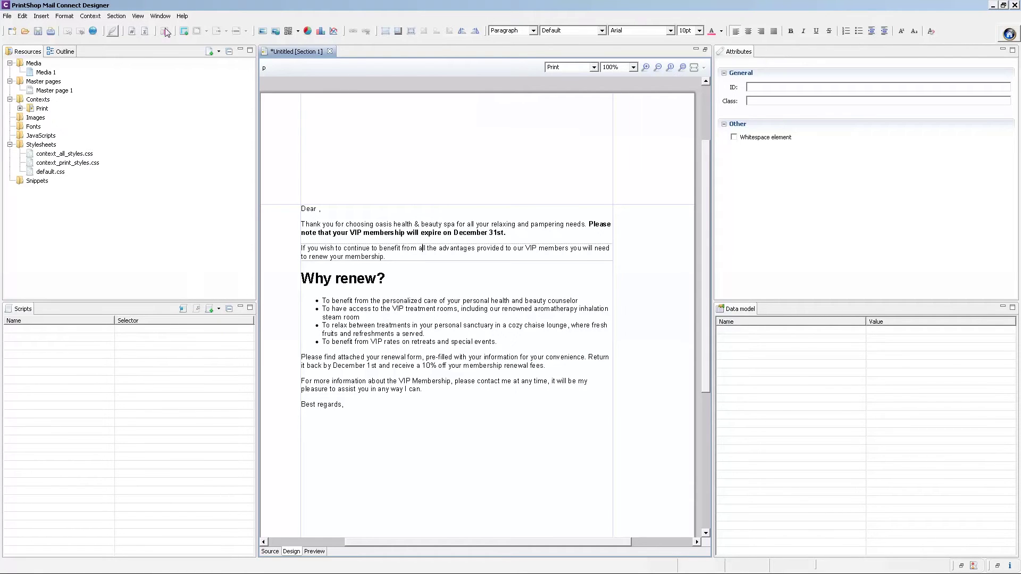
Step: Add data.csv as the file data source, using UTF-8 encoding, semicolon separators and the first row as field names
{"action": "left_click", "coordinate": [10, 17]}
{"action": "mouse_move", "coordinate": [34, 124]}
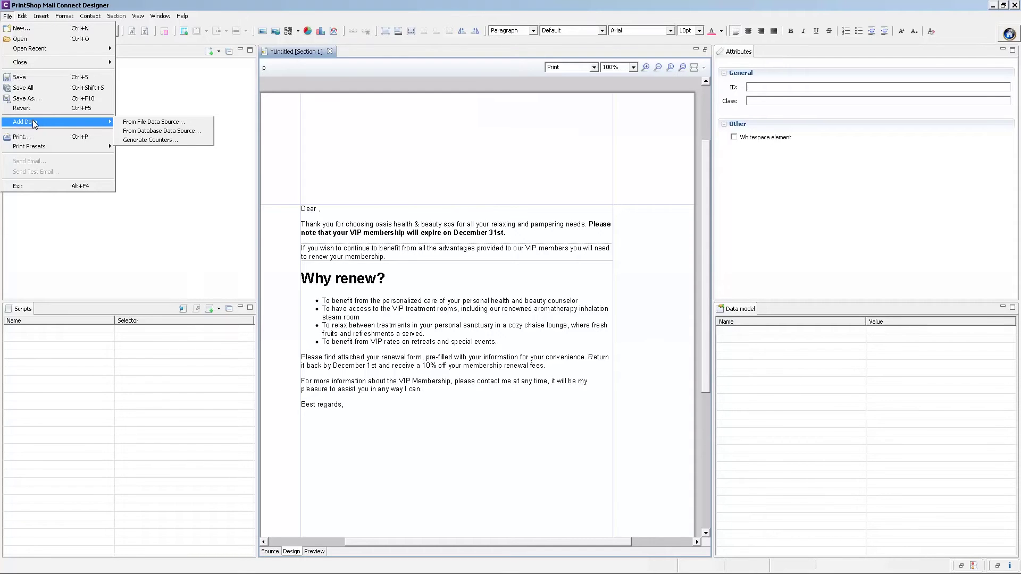
{"action": "left_click", "coordinate": [175, 123]}
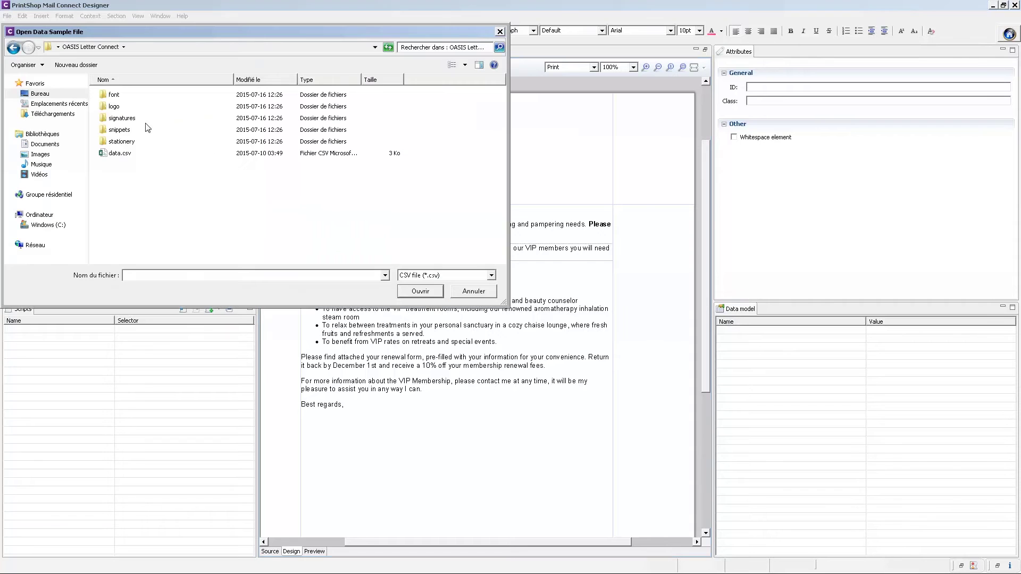
{"action": "double_click", "coordinate": [122, 155]}
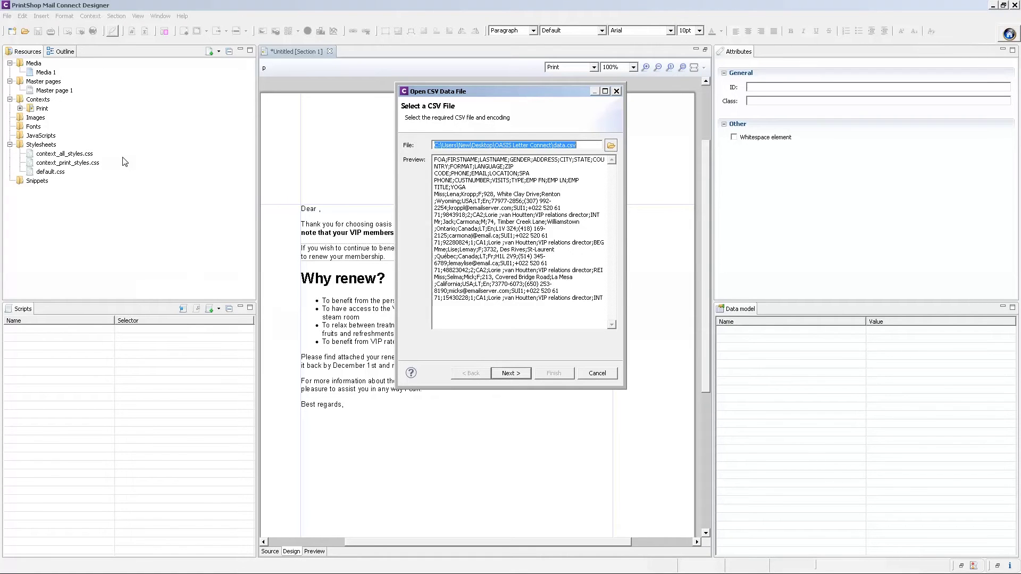
{"action": "left_click", "coordinate": [514, 374]}
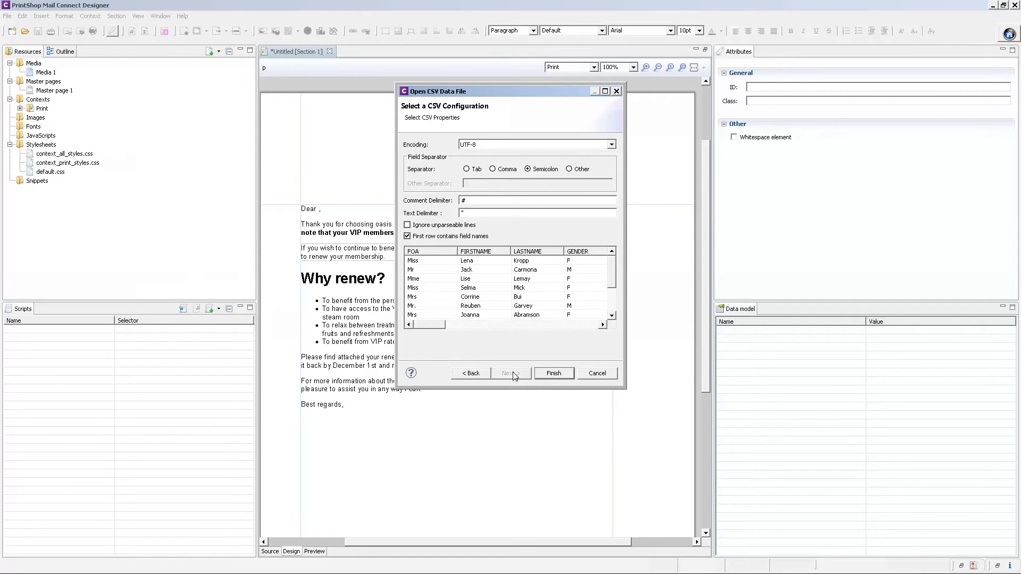
{"action": "left_click", "coordinate": [553, 375]}
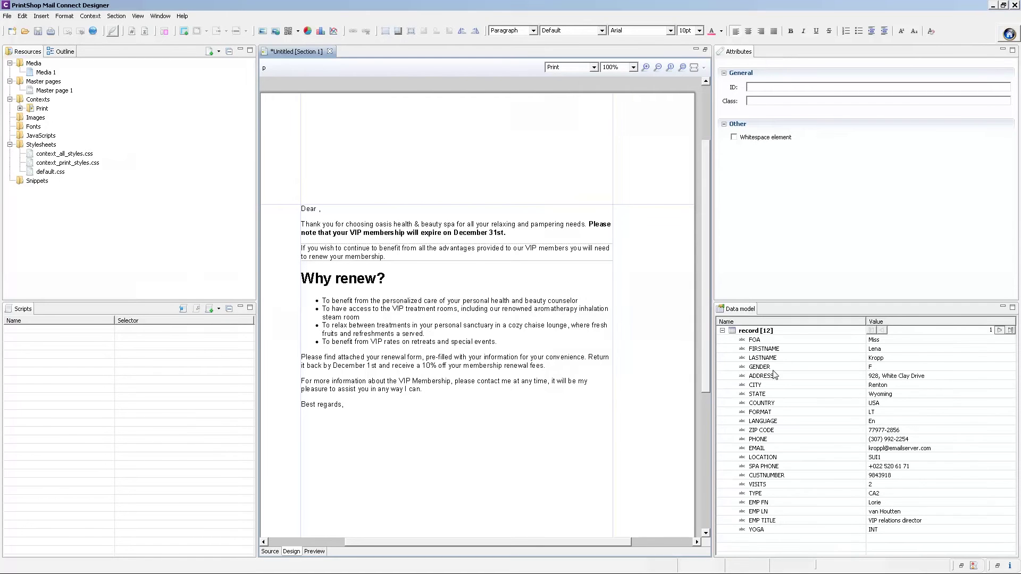
Step: Browse forward through a few records of the data model and return to the first record
{"action": "left_click", "coordinate": [999, 331]}
{"action": "left_click", "coordinate": [1000, 331]}
{"action": "left_click", "coordinate": [999, 331]}
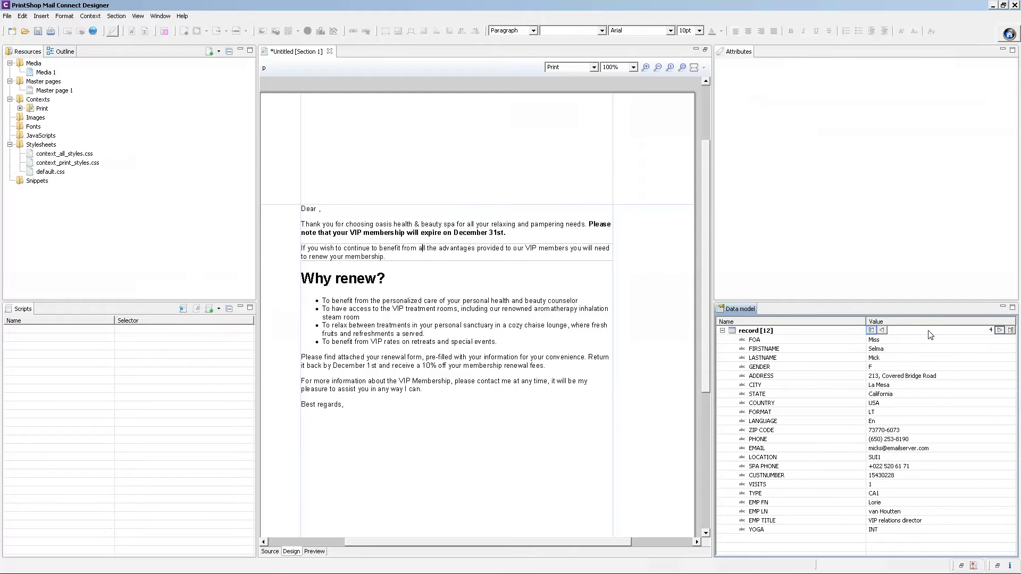
{"action": "left_click", "coordinate": [871, 330]}
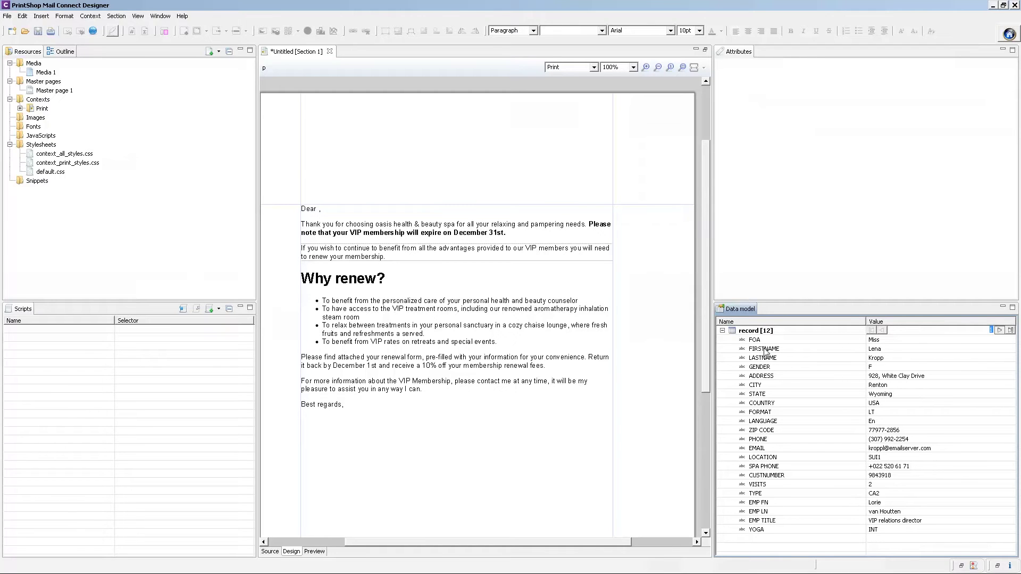
Step: Insert the FIRSTNAME data field after "Dear" in the greeting and preview the letter with record data
{"action": "left_click_drag", "start_coordinate": [764, 349], "coordinate": [321, 209]}
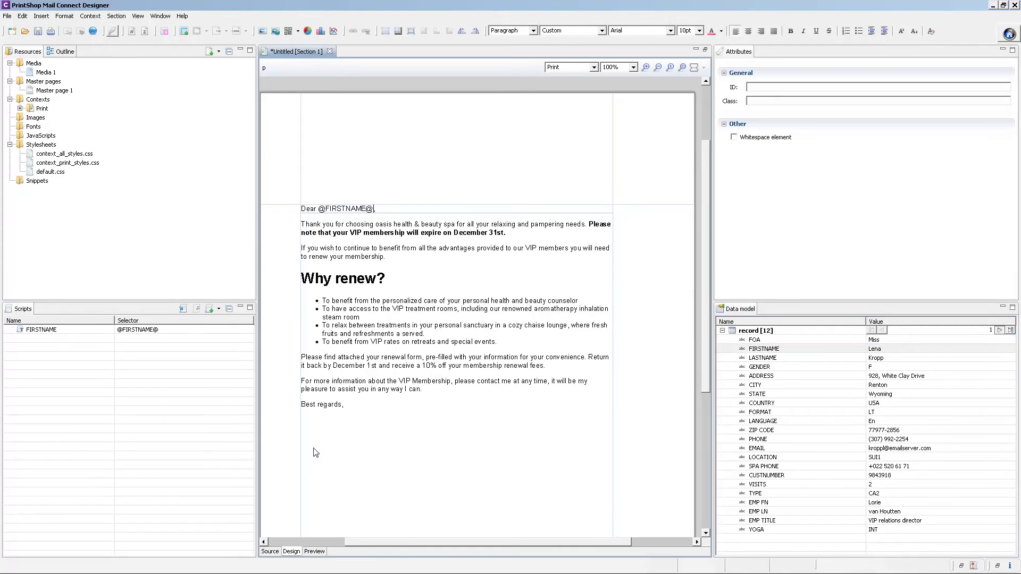
{"action": "left_click", "coordinate": [314, 554]}
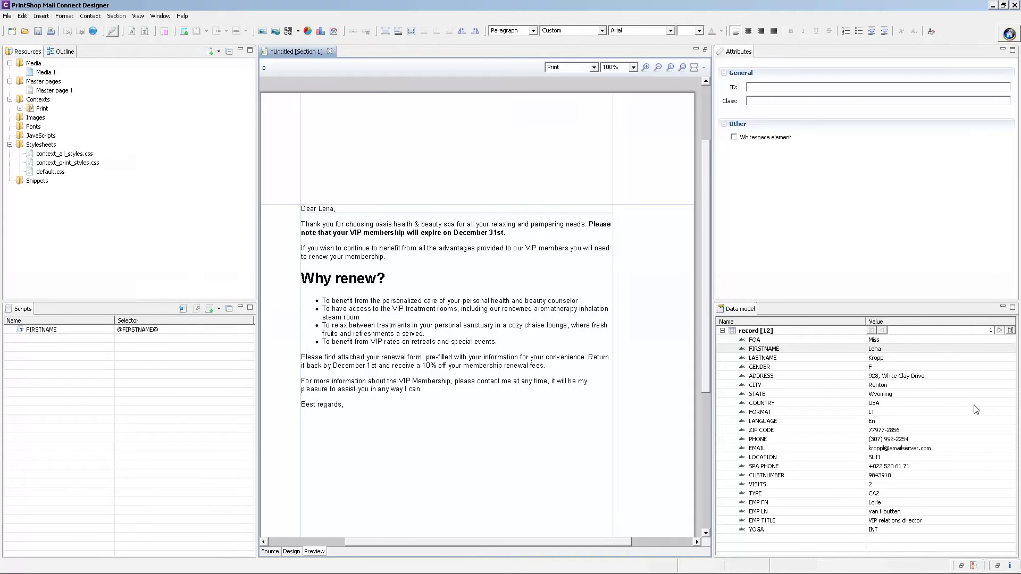
{"action": "left_click", "coordinate": [1000, 330]}
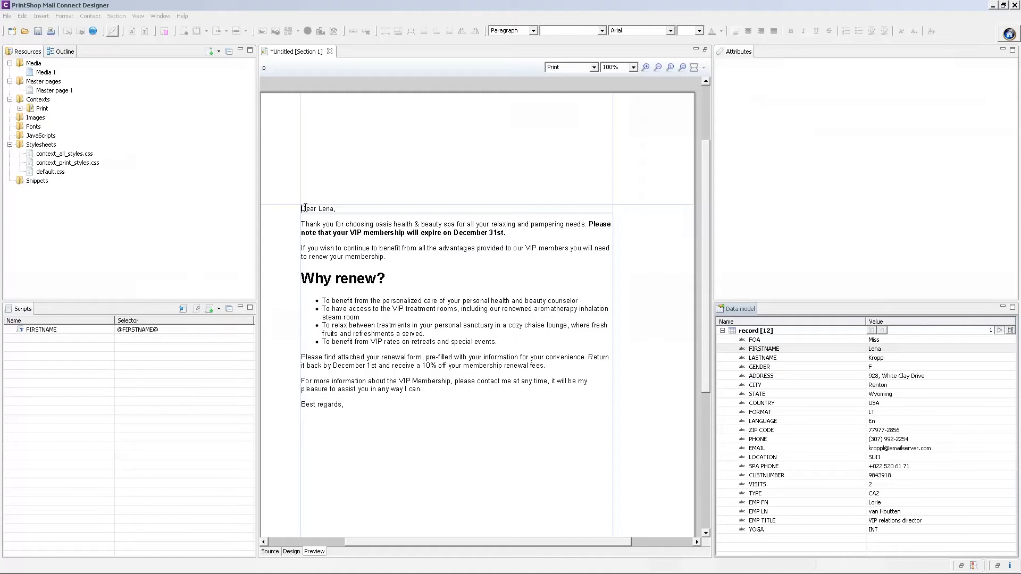
Step: Add two empty paragraphs above the greeting and place the cursor in the first one
{"action": "left_click", "coordinate": [305, 208]}
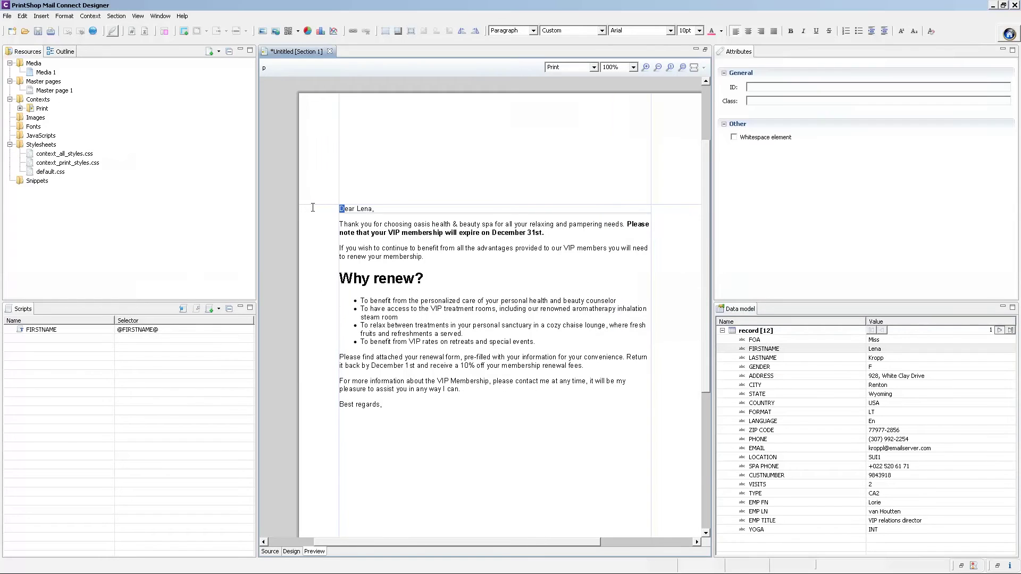
{"action": "key", "text": "Return"}
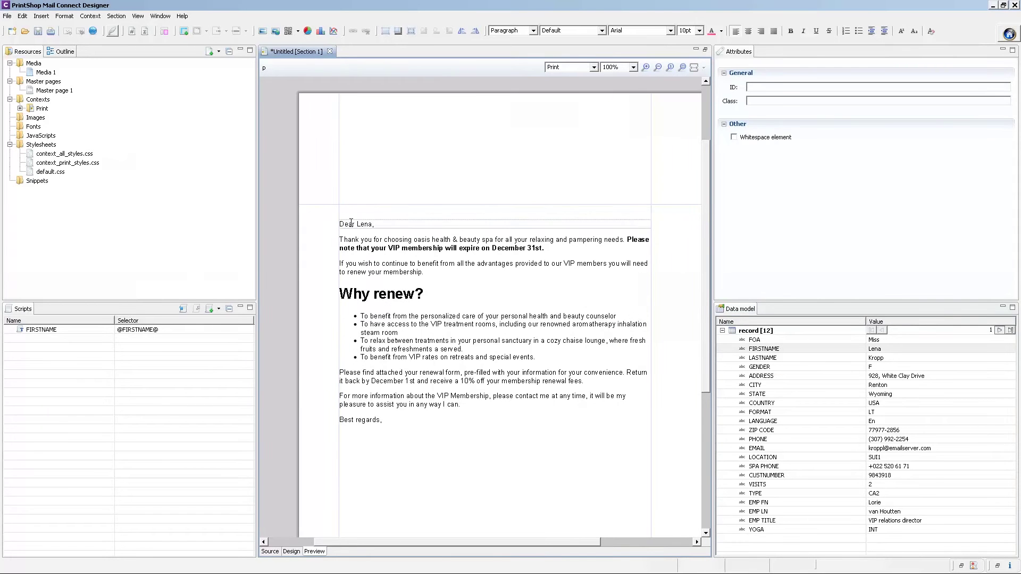
{"action": "key", "text": "Return"}
{"action": "key", "text": "Up"}
{"action": "key", "text": "Up"}
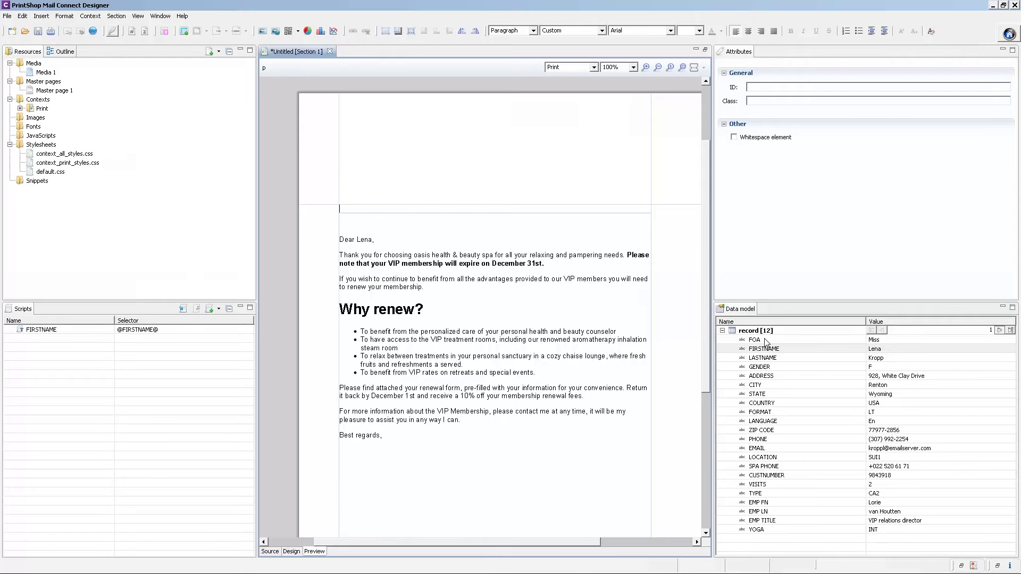
Step: Insert the FOA, FIRSTNAME, LASTNAME, ADDRESS, CITY, STATE, COUNTRY and ZIP CODE fields together into the first empty paragraph
{"action": "left_click", "coordinate": [765, 342]}
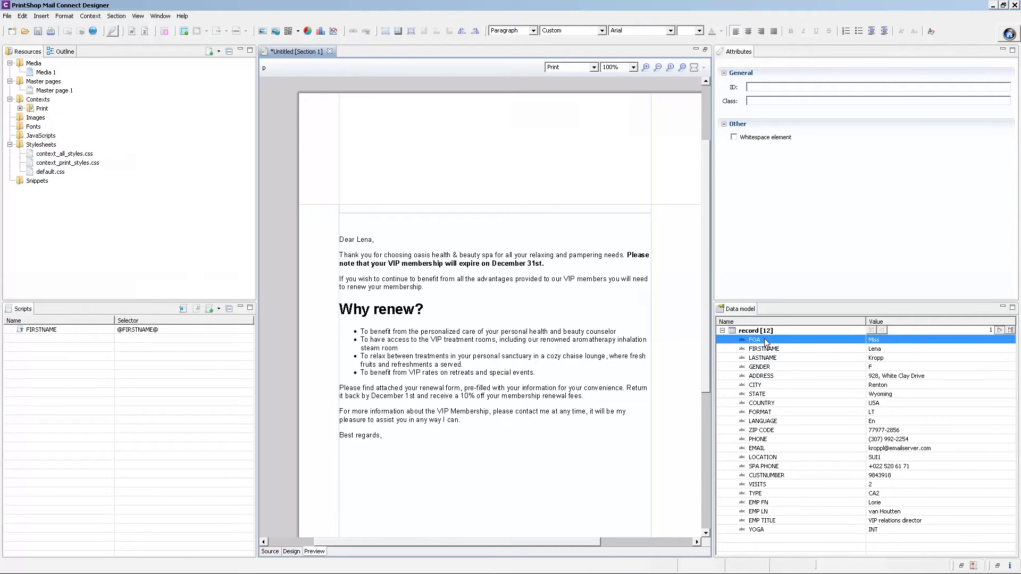
{"action": "left_click", "coordinate": [763, 395], "text": "shift"}
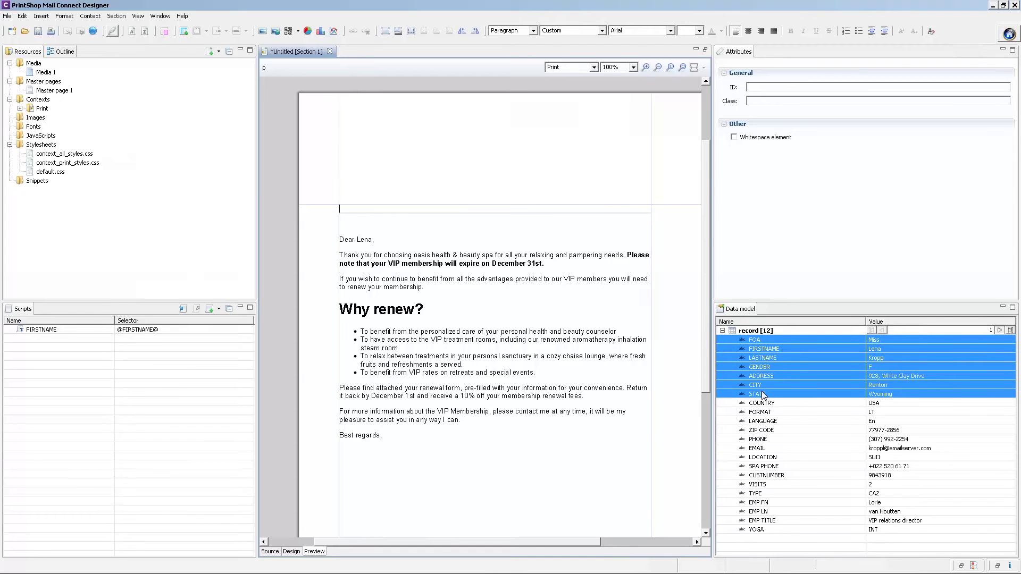
{"action": "left_click", "coordinate": [763, 368], "text": "ctrl"}
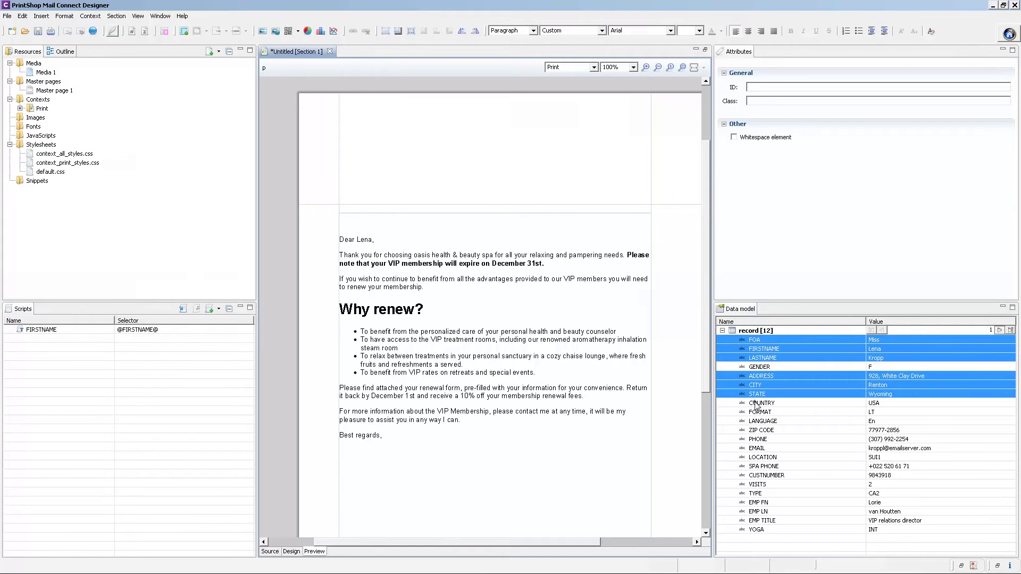
{"action": "left_click", "coordinate": [757, 404], "text": "ctrl"}
{"action": "left_click", "coordinate": [759, 431], "text": "ctrl"}
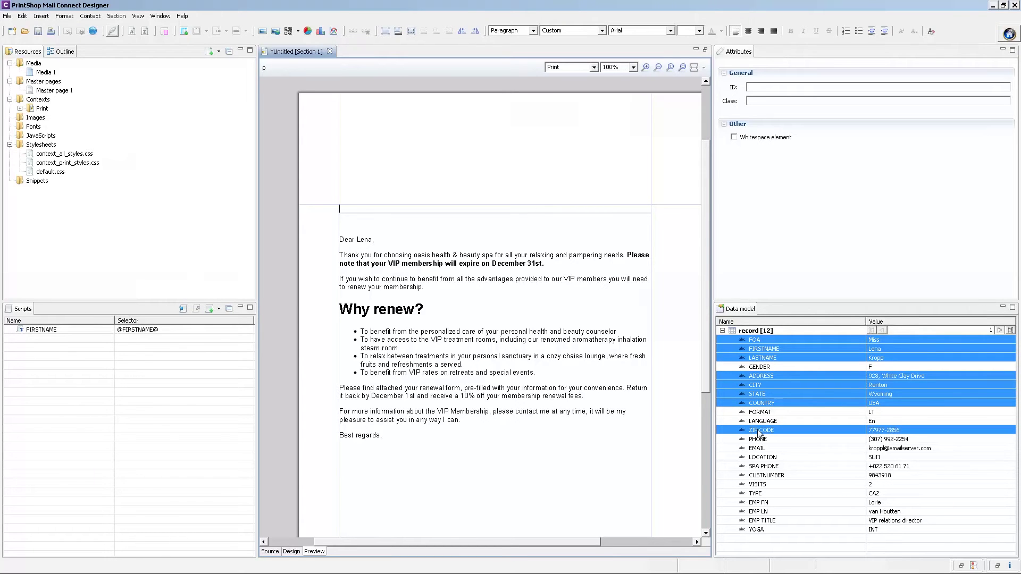
{"action": "left_click_drag", "start_coordinate": [757, 345], "coordinate": [351, 212]}
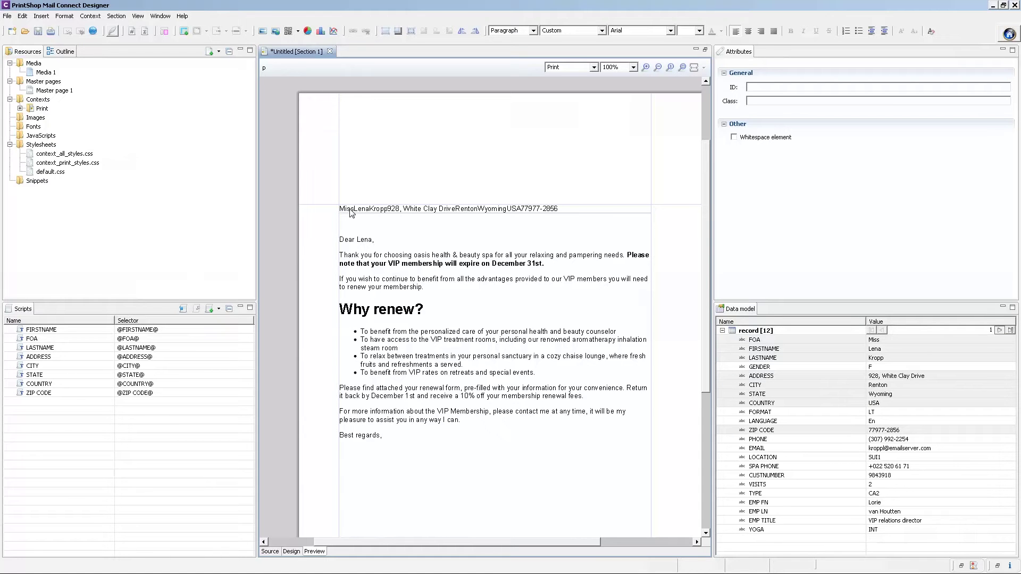
Step: In the Design view, separate FOA, FIRSTNAME and LASTNAME with spaces and put ADDRESS on its own line with line breaks
{"action": "left_click", "coordinate": [295, 552]}
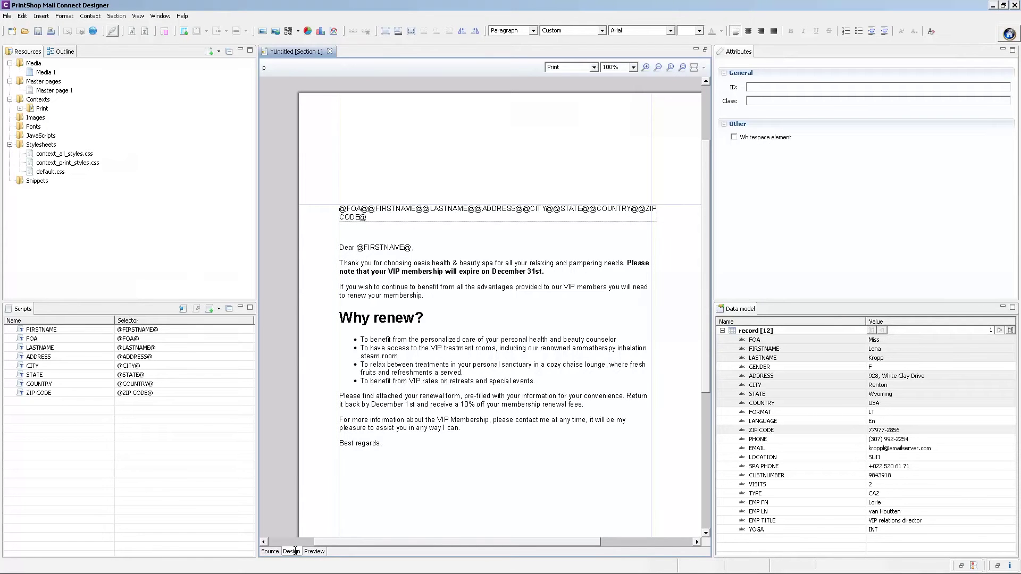
{"action": "left_click", "coordinate": [369, 209]}
{"action": "left_click", "coordinate": [396, 215]}
{"action": "left_click", "coordinate": [392, 218]}
{"action": "key", "text": "shift+Return"}
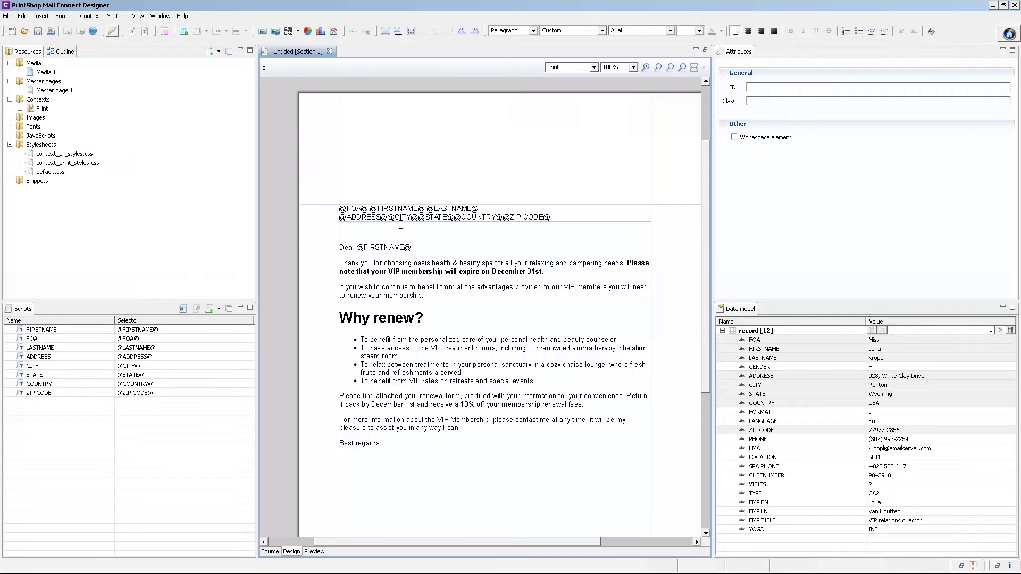
{"action": "left_click", "coordinate": [388, 217]}
{"action": "key", "text": "shift+Return"}
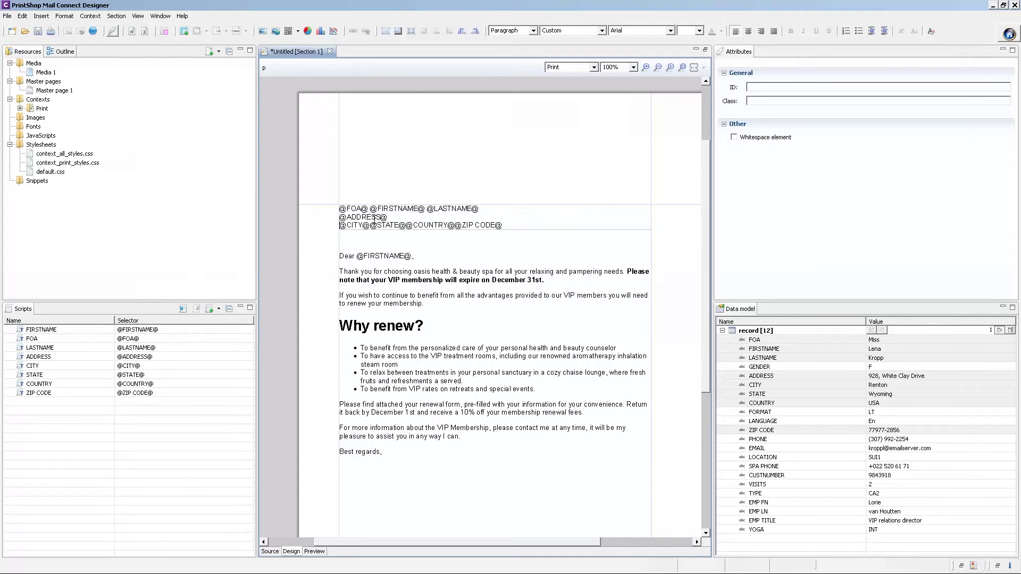
Step: Space CITY from STATE, move the ZIP CODE field after STATE, and put COUNTRY on its own line below
{"action": "left_click", "coordinate": [372, 225]}
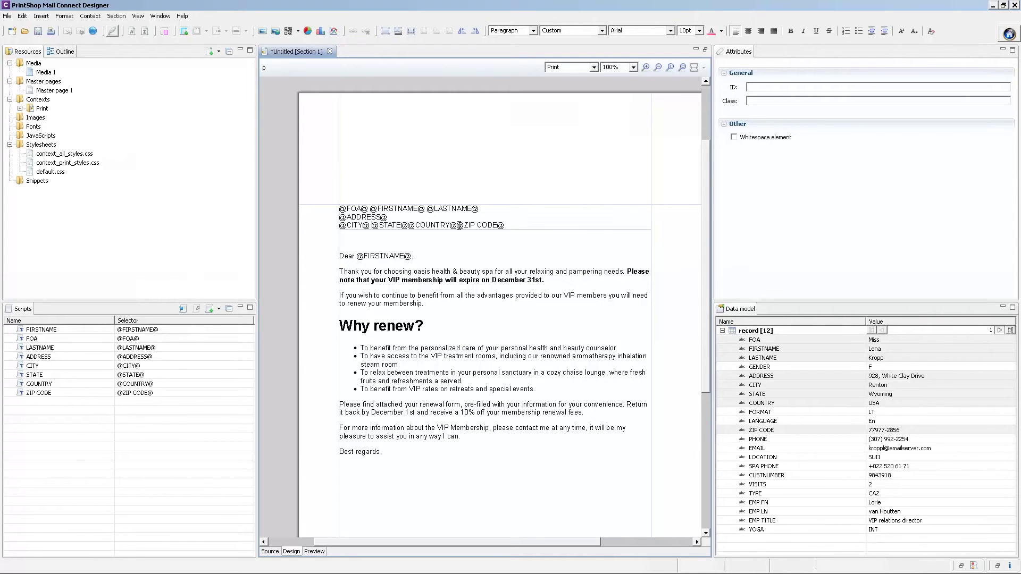
{"action": "left_click_drag", "start_coordinate": [457, 225], "coordinate": [504, 225]}
{"action": "key", "text": "Delete"}
{"action": "type", "text": "@ZIP CODE@"}
{"action": "key", "text": "shift+Return"}
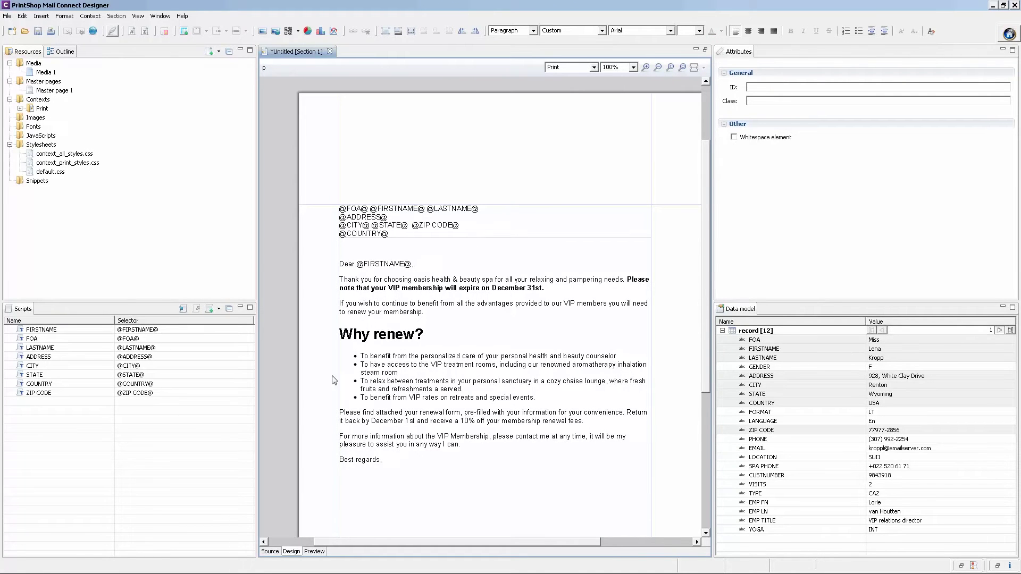
Step: Delete the scripts from FOA through ZIP CODE, keeping FIRSTNAME, and remove the recipient address lines above the greeting
{"action": "left_click", "coordinate": [314, 551]}
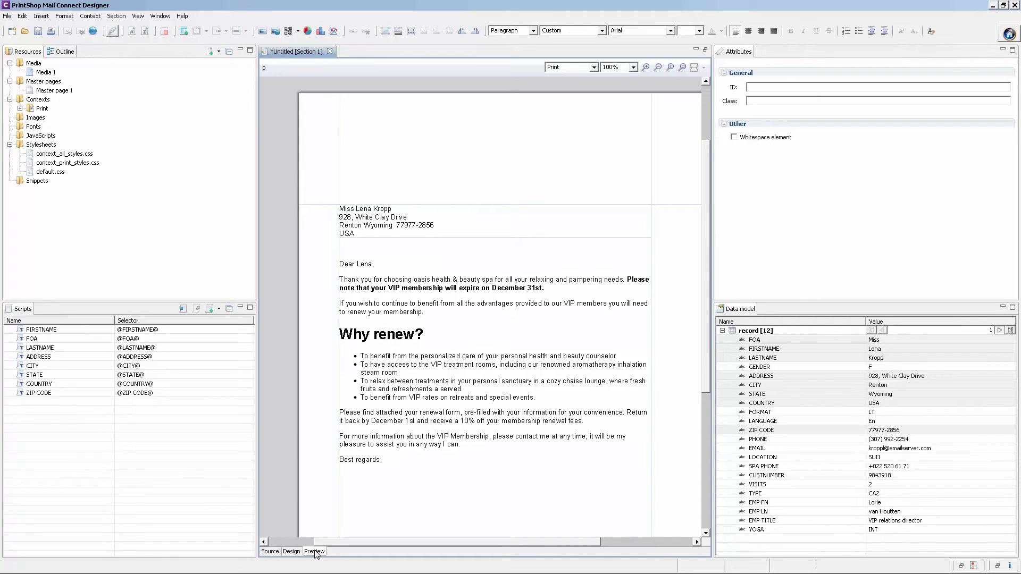
{"action": "left_click", "coordinate": [43, 392]}
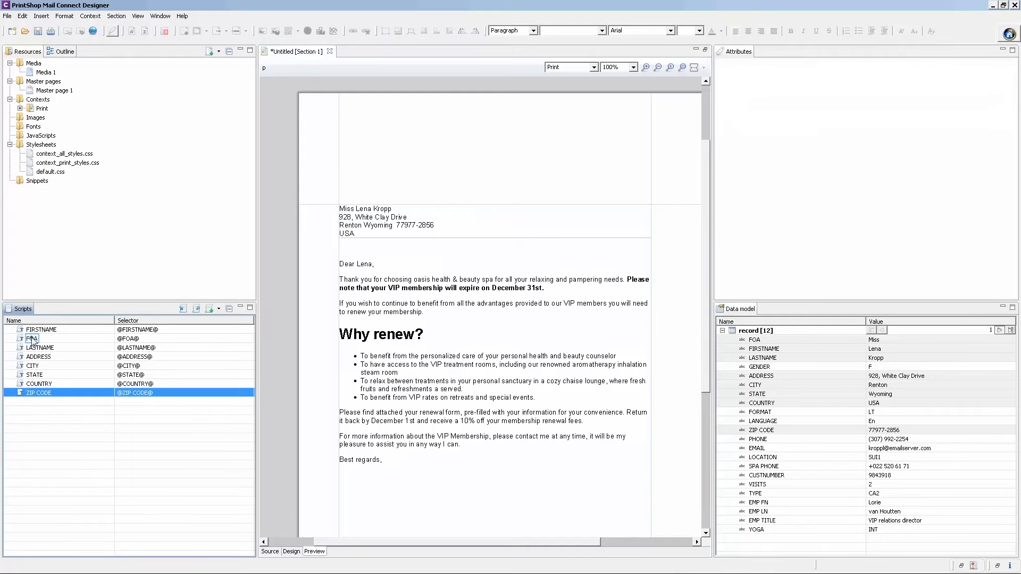
{"action": "left_click", "coordinate": [33, 341], "text": "shift"}
{"action": "key", "text": "Delete"}
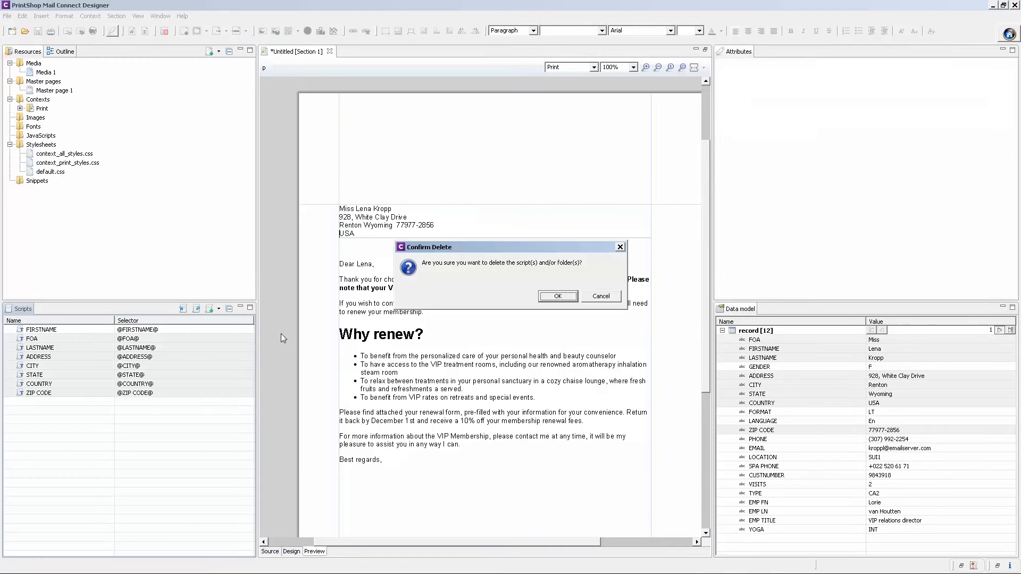
{"action": "left_click", "coordinate": [537, 292]}
{"action": "left_click_drag", "start_coordinate": [405, 233], "coordinate": [338, 209]}
{"action": "key", "text": "Delete"}
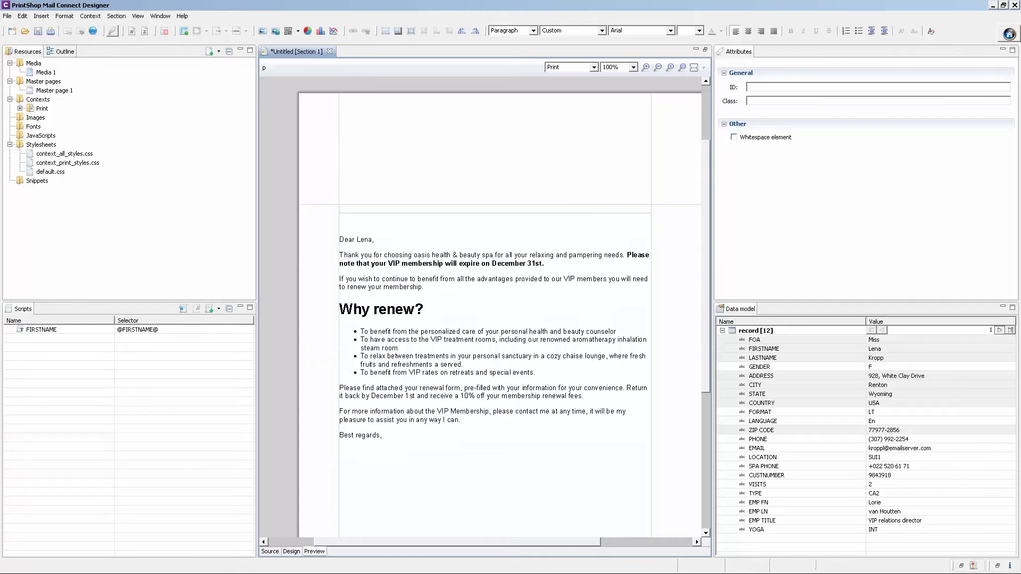
Step: Enter the placeholder [[address]] above the greeting and create a text script that finds [[address]]
{"action": "left_click", "coordinate": [341, 208]}
{"action": "type", "text": "[[address"}
{"action": "left_click", "coordinate": [219, 311]}
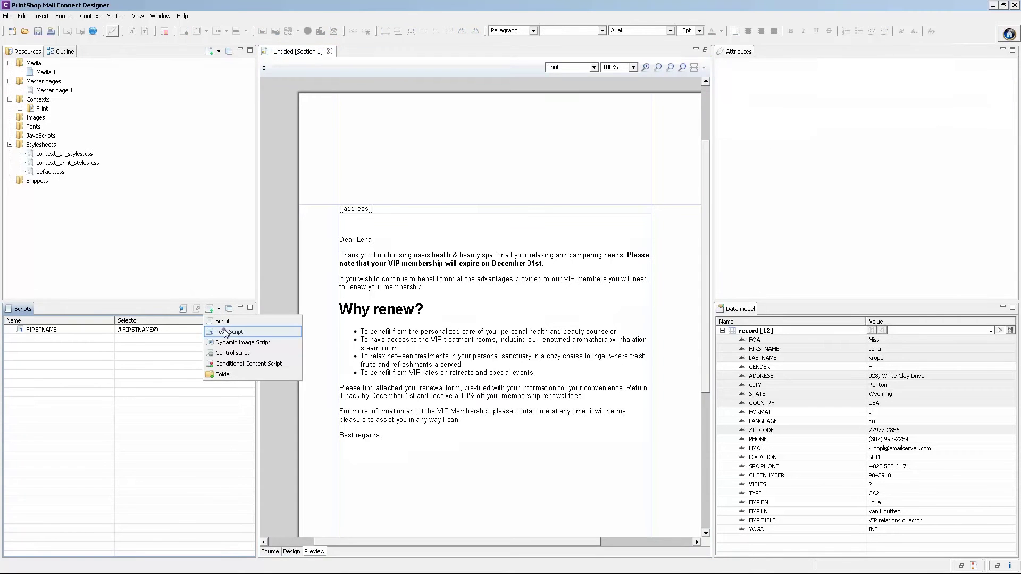
{"action": "left_click", "coordinate": [229, 332]}
{"action": "double_click", "coordinate": [53, 342]}
{"action": "key", "text": "Tab"}
{"action": "type", "text": "[[address]]"}
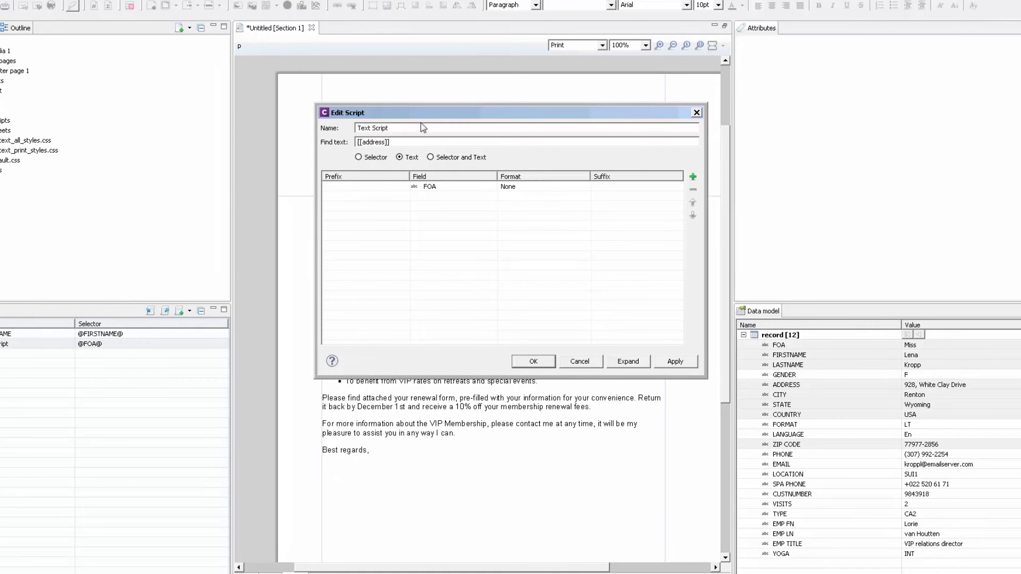
Step: Add seven more field rows to the [[address]] text script
{"action": "left_click_drag", "start_coordinate": [426, 114], "coordinate": [654, 177]}
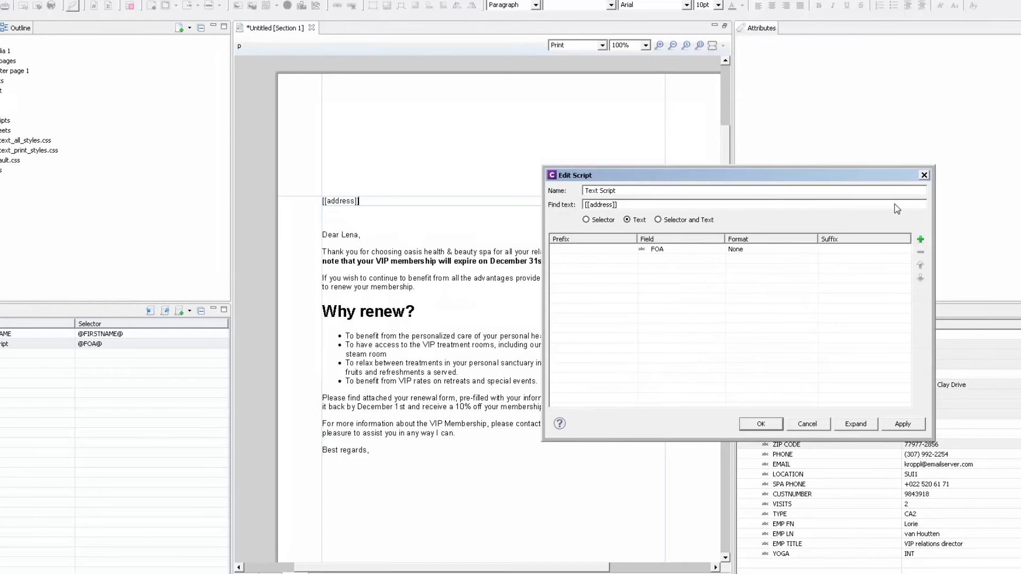
{"action": "left_click", "coordinate": [920, 239]}
{"action": "left_click", "coordinate": [920, 239]}
{"action": "left_click", "coordinate": [920, 239]}
{"action": "left_click", "coordinate": [920, 239]}
{"action": "left_click", "coordinate": [920, 240]}
{"action": "left_click", "coordinate": [920, 239]}
{"action": "left_click", "coordinate": [921, 239]}
Step: Assign the script rows to FOA, FIRSTNAME, LASTNAME, ADDRESS, CITY, STATE, ZIP CODE and COUNTRY, in that order
{"action": "left_click", "coordinate": [707, 249]}
{"action": "left_click", "coordinate": [719, 249]}
{"action": "left_click", "coordinate": [718, 259]}
{"action": "left_click", "coordinate": [718, 259]}
{"action": "left_click", "coordinate": [719, 260]}
{"action": "left_click", "coordinate": [719, 259]}
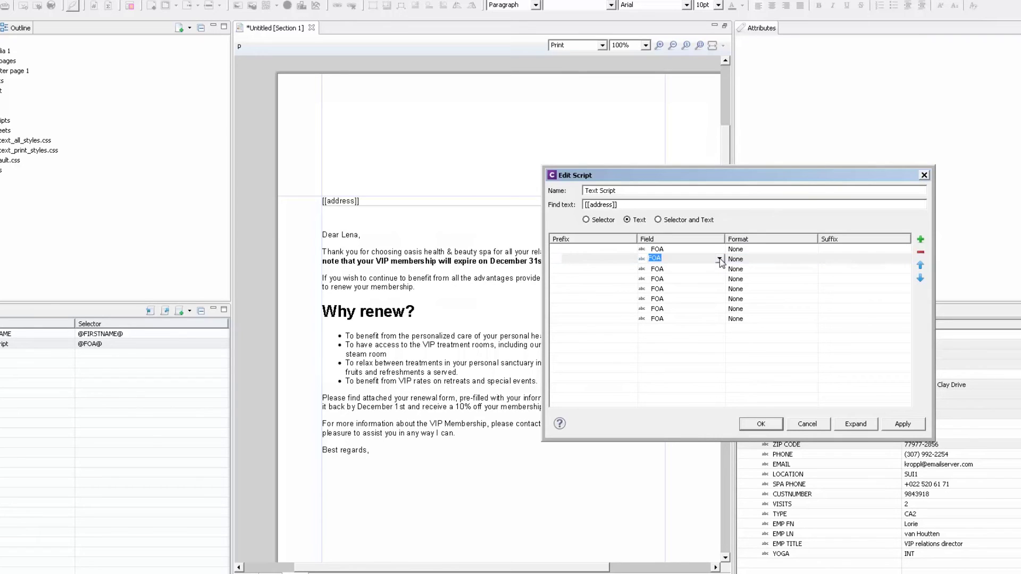
{"action": "left_click", "coordinate": [720, 259]}
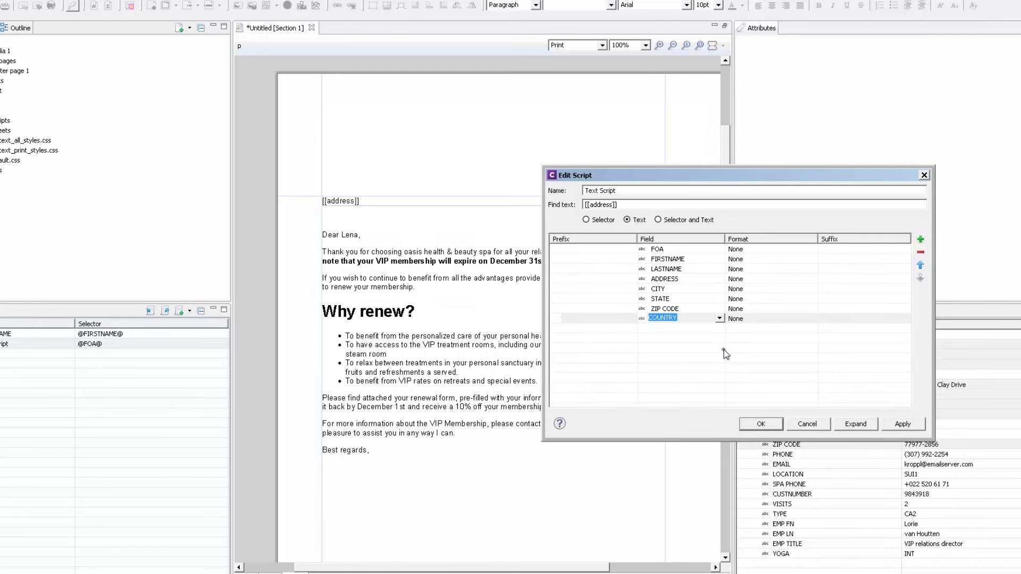
{"action": "left_click", "coordinate": [725, 353]}
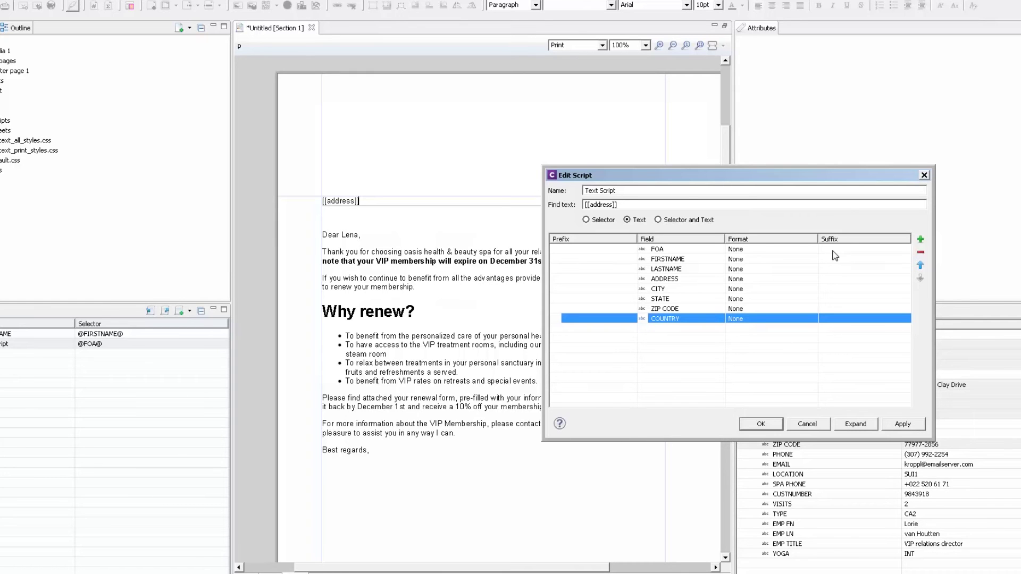
Step: Set the suffix of FOA and FIRSTNAME to a space, and of LASTNAME and ADDRESS to <br>
{"action": "left_click", "coordinate": [832, 250]}
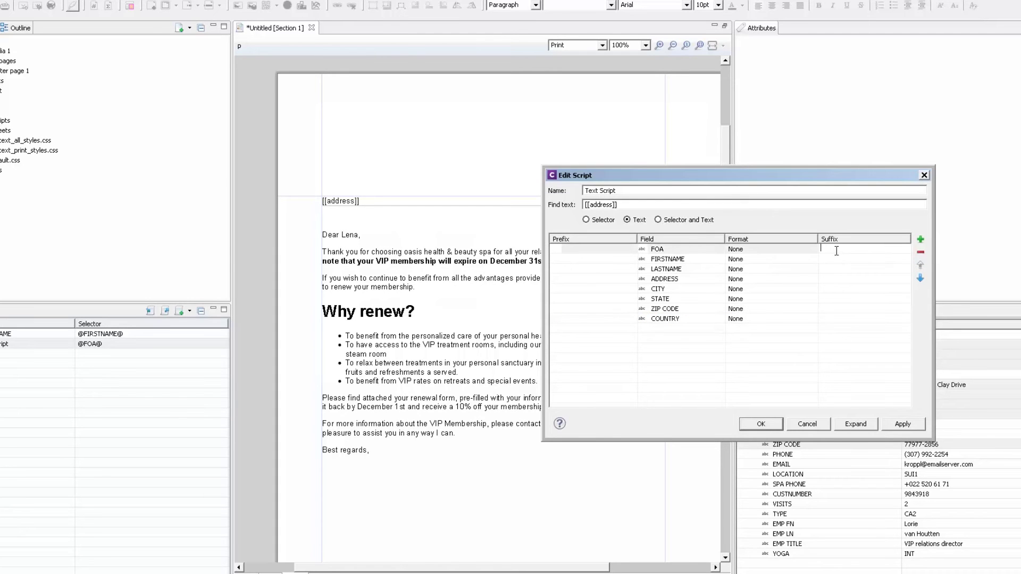
{"action": "left_click", "coordinate": [835, 259]}
{"action": "left_click", "coordinate": [834, 270]}
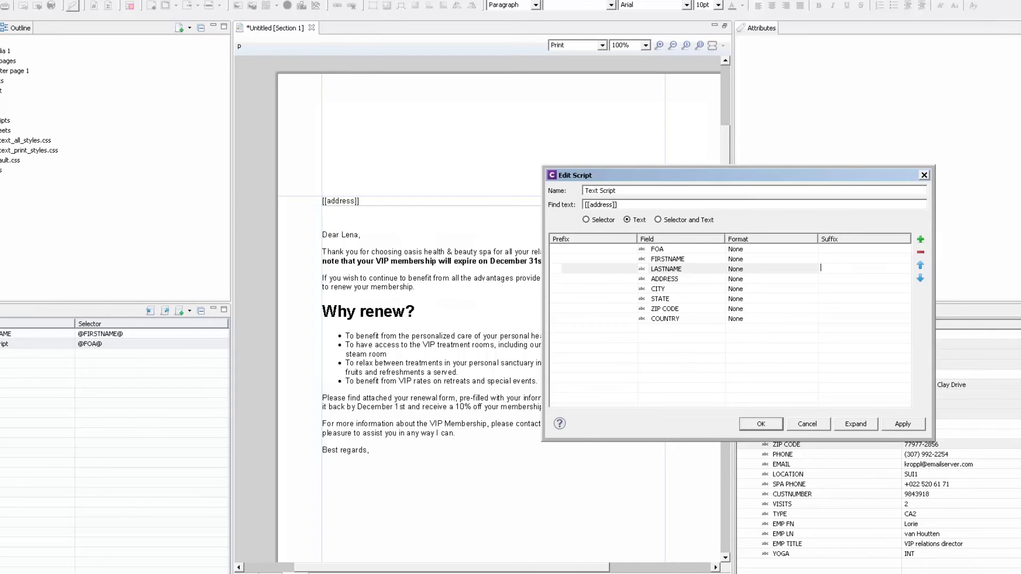
{"action": "type", "text": "<br>"}
{"action": "left_click", "coordinate": [858, 276]}
{"action": "type", "text": "<br>"}
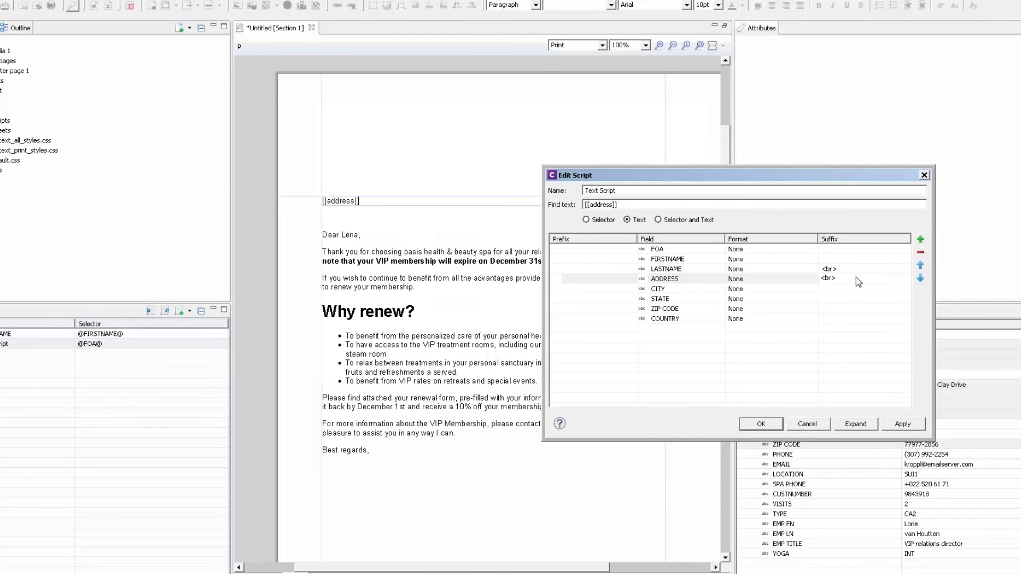
Step: Set the suffix of CITY to a comma and space, of STATE to a space, and of ZIP CODE to <br>
{"action": "left_click", "coordinate": [848, 287]}
{"action": "type", "text": ","}
{"action": "left_click", "coordinate": [826, 300]}
{"action": "left_click", "coordinate": [824, 310]}
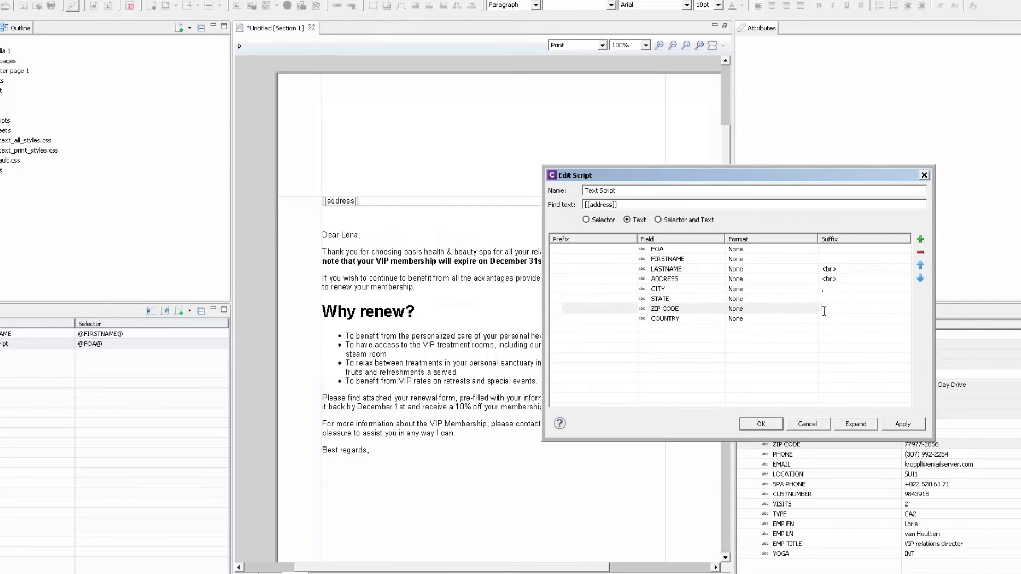
{"action": "type", "text": "<br>"}
{"action": "left_click", "coordinate": [834, 319]}
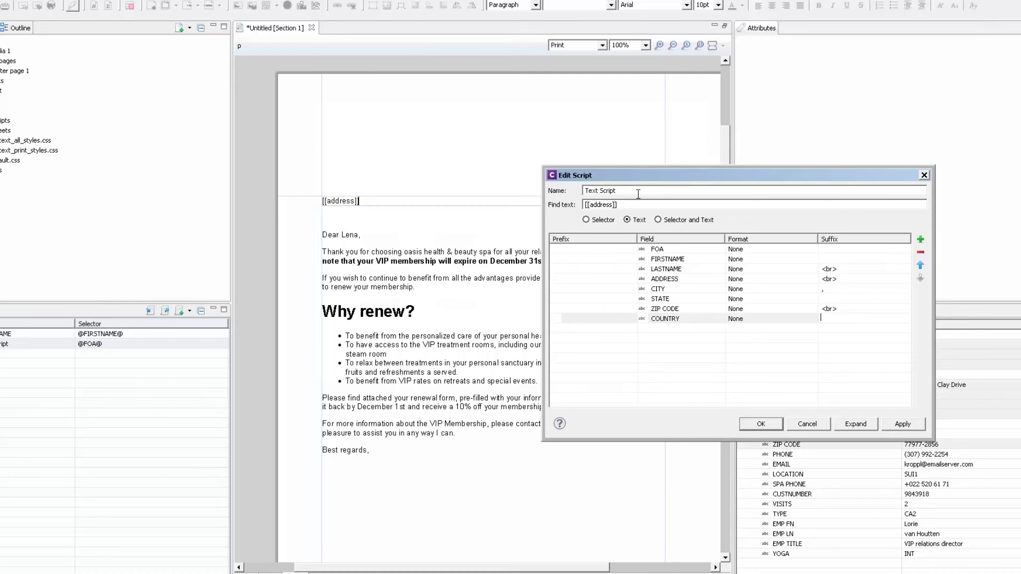
Step: Name the script Address Block and apply it to the letter
{"action": "left_click_drag", "start_coordinate": [638, 194], "coordinate": [584, 191]}
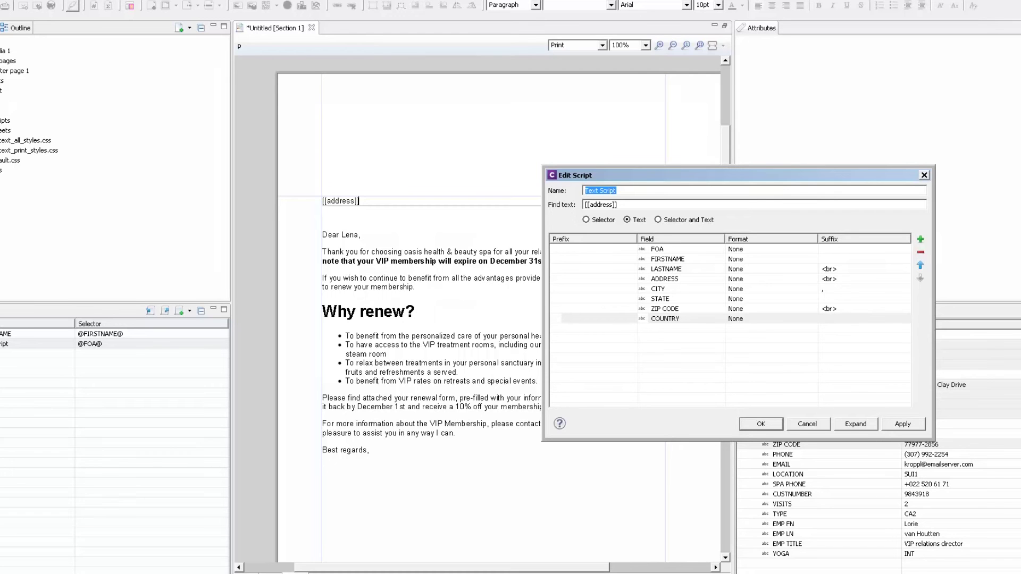
{"action": "type", "text": "Address Block"}
{"action": "left_click", "coordinate": [753, 424]}
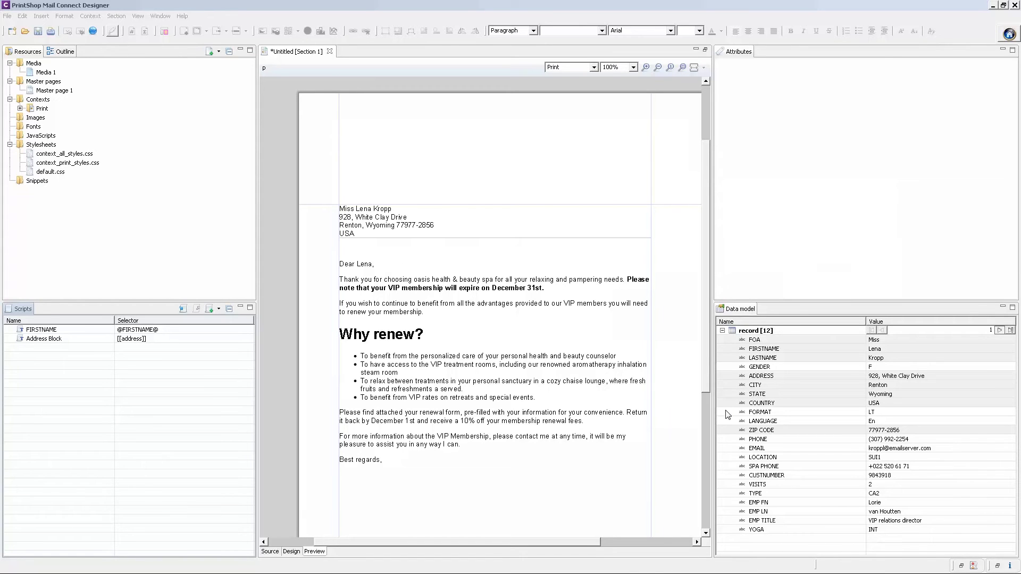
Step: In the Design view, insert an inline box before the address placeholder, float it right and reduce its height to about 0.22 in
{"action": "left_click", "coordinate": [291, 552]}
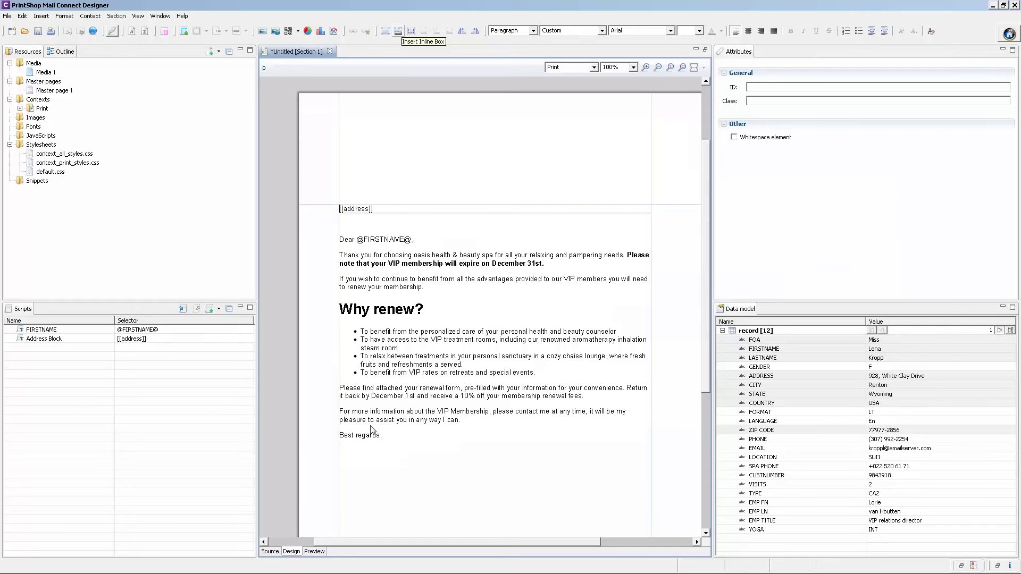
{"action": "left_click", "coordinate": [399, 31]}
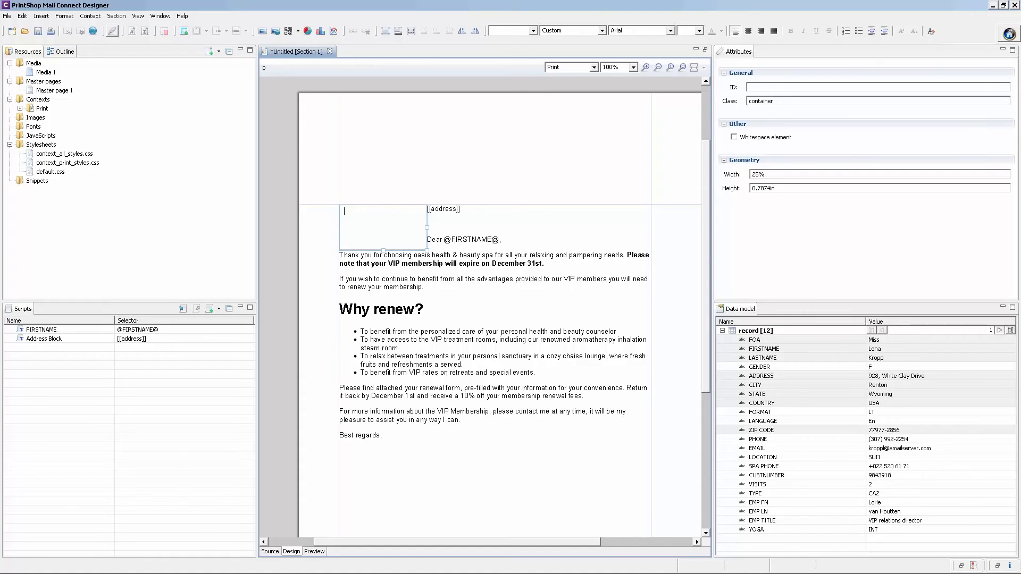
{"action": "left_click", "coordinate": [427, 219]}
{"action": "left_click", "coordinate": [448, 31]}
{"action": "left_click_drag", "start_coordinate": [607, 250], "coordinate": [606, 221]}
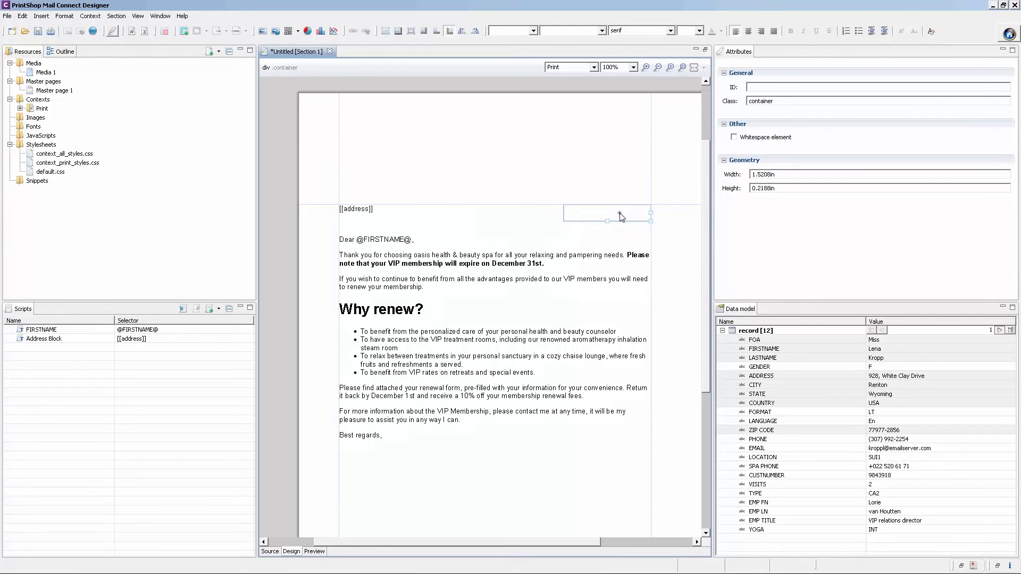
Step: Insert an automatically updating date in the July 16, 2015 format into the inline box and preview the letter
{"action": "left_click", "coordinate": [42, 16]}
{"action": "left_click", "coordinate": [47, 55]}
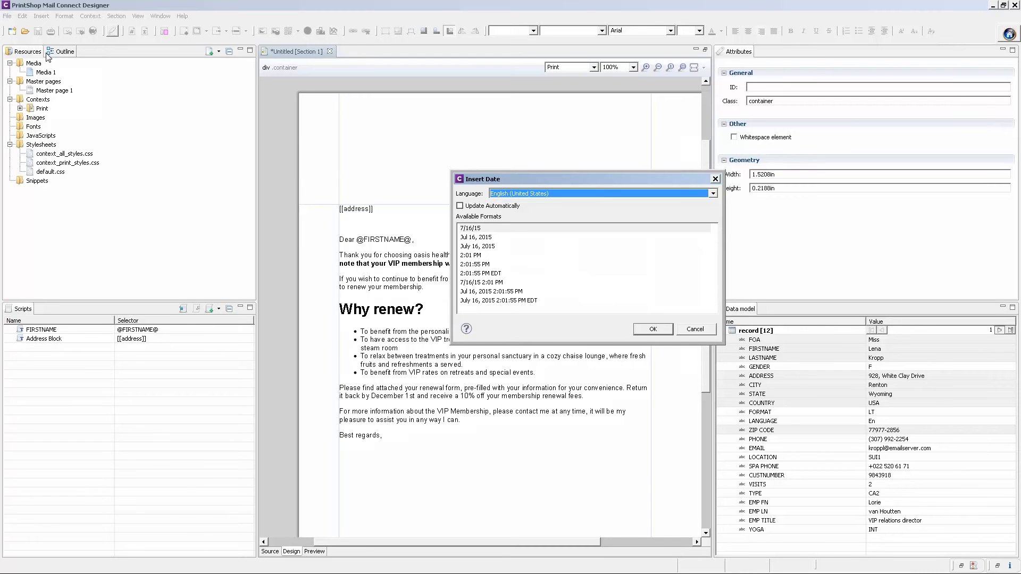
{"action": "left_click", "coordinate": [476, 206]}
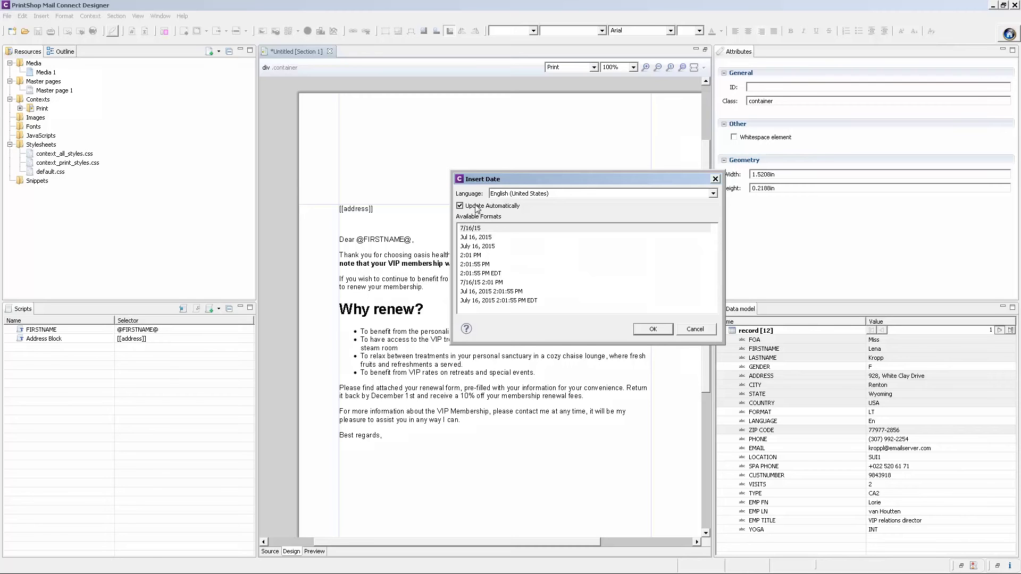
{"action": "left_click", "coordinate": [486, 246]}
{"action": "left_click", "coordinate": [653, 329]}
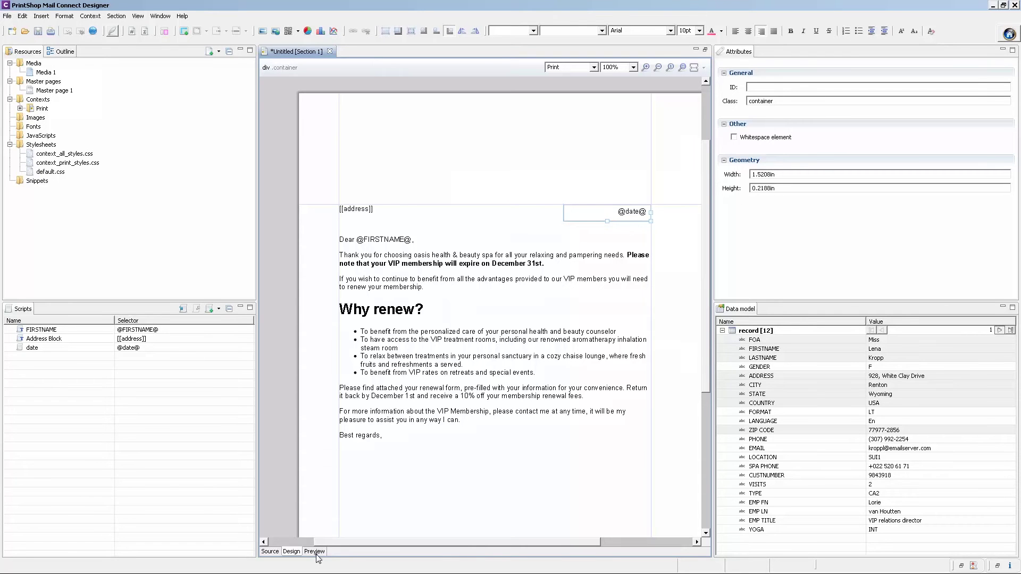
{"action": "left_click", "coordinate": [315, 552]}
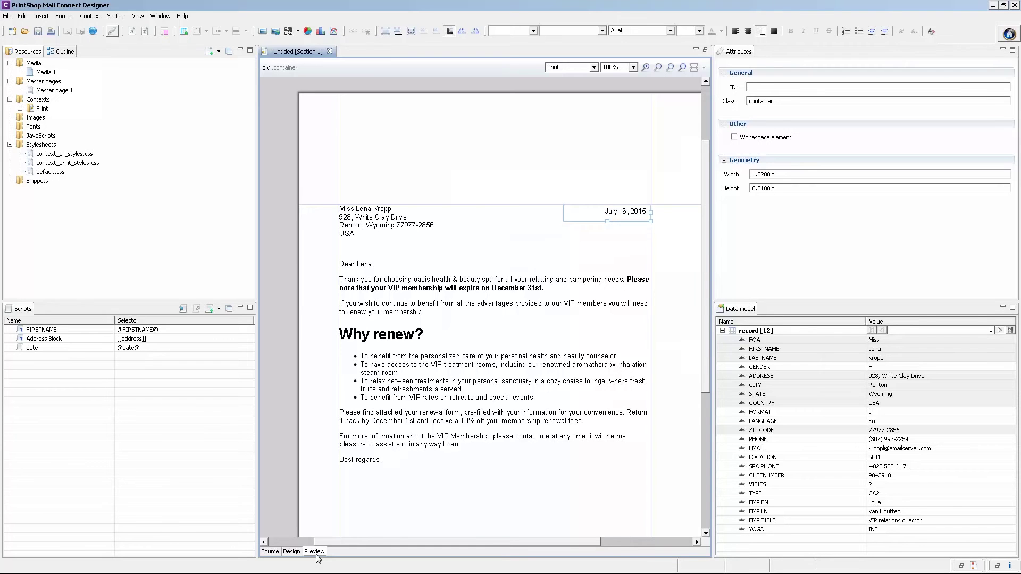
{"action": "key", "text": "ctrl+a"}
{"action": "left_click", "coordinate": [401, 466]}
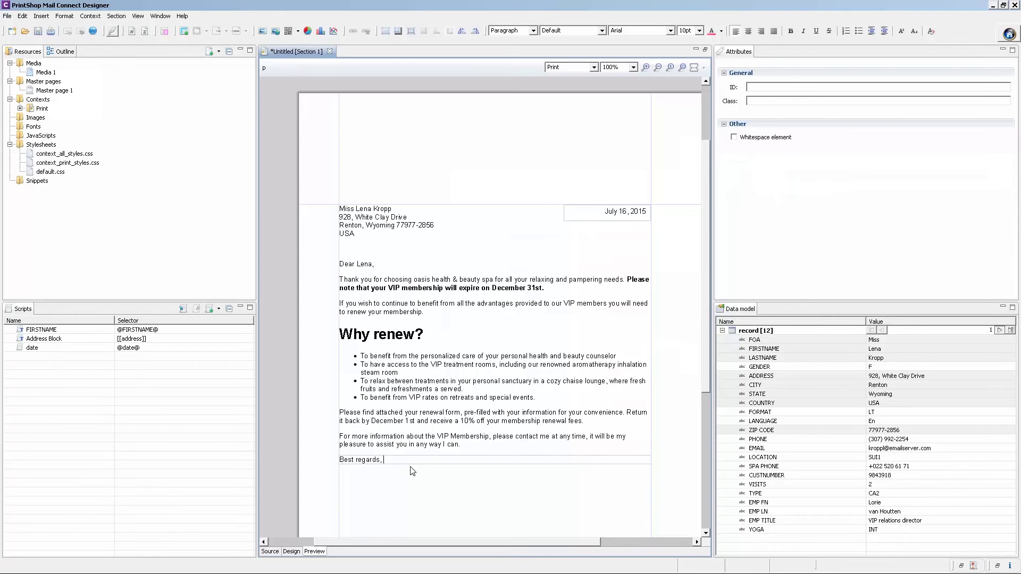
{"action": "key", "text": "Return"}
{"action": "key", "text": "Return"}
{"action": "type", "text": "@SIGLINE@"}
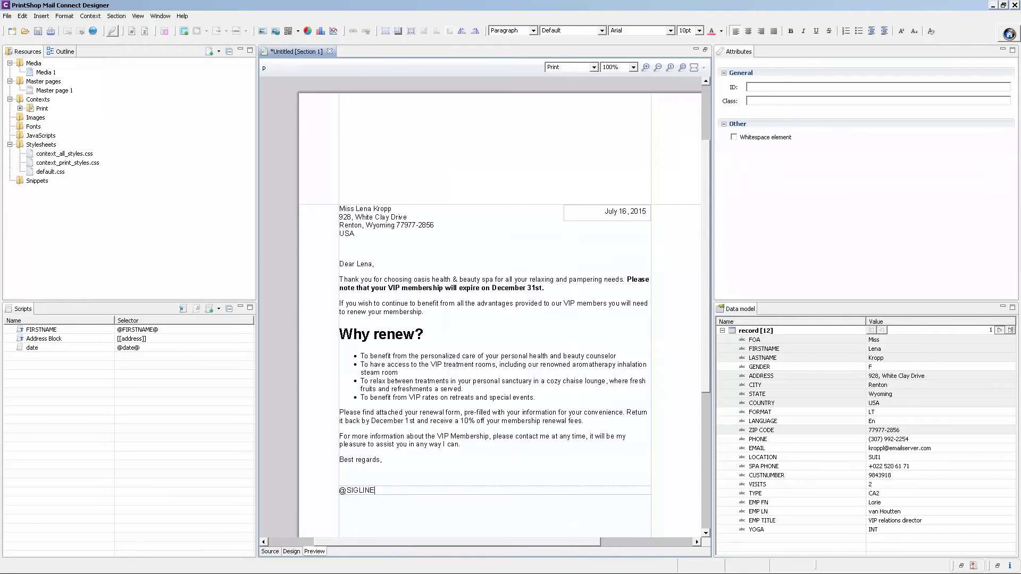
{"action": "left_click", "coordinate": [218, 316]}
{"action": "left_click", "coordinate": [227, 332]}
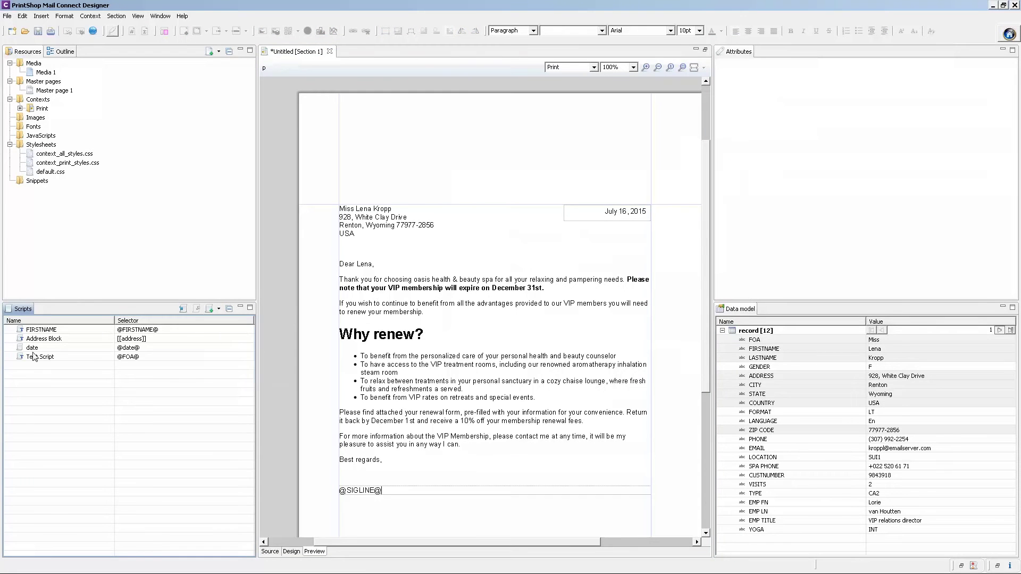
{"action": "double_click", "coordinate": [33, 361]}
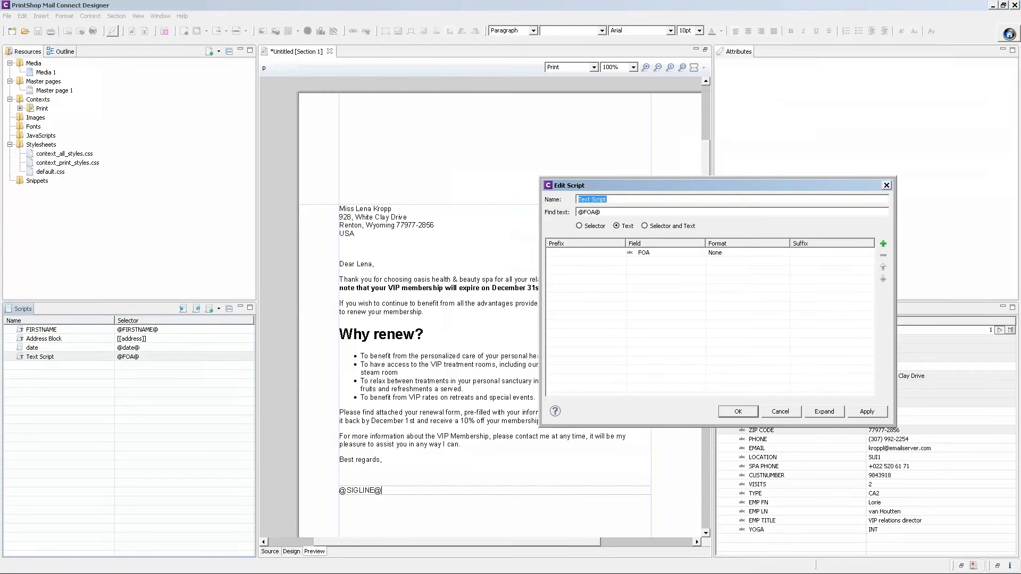
{"action": "type", "text": "Signature Line"}
{"action": "key", "text": "Tab"}
{"action": "type", "text": "@SIGLINE@"}
Step: Build the signature script from the EMP FN, EMP LN and EMP TITLE fields, with the title on its own line
{"action": "left_click", "coordinate": [701, 254]}
{"action": "key", "text": "Return"}
{"action": "left_click", "coordinate": [701, 253]}
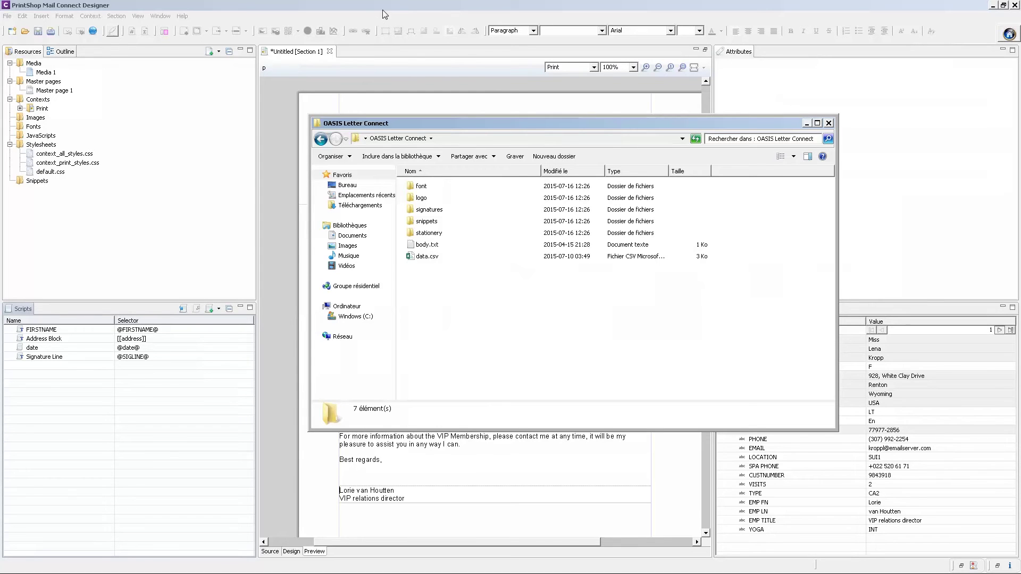
Step: Add the signatures folder to the Images resources and place its first signature PDF above the signature line
{"action": "left_click_drag", "start_coordinate": [428, 209], "coordinate": [37, 120]}
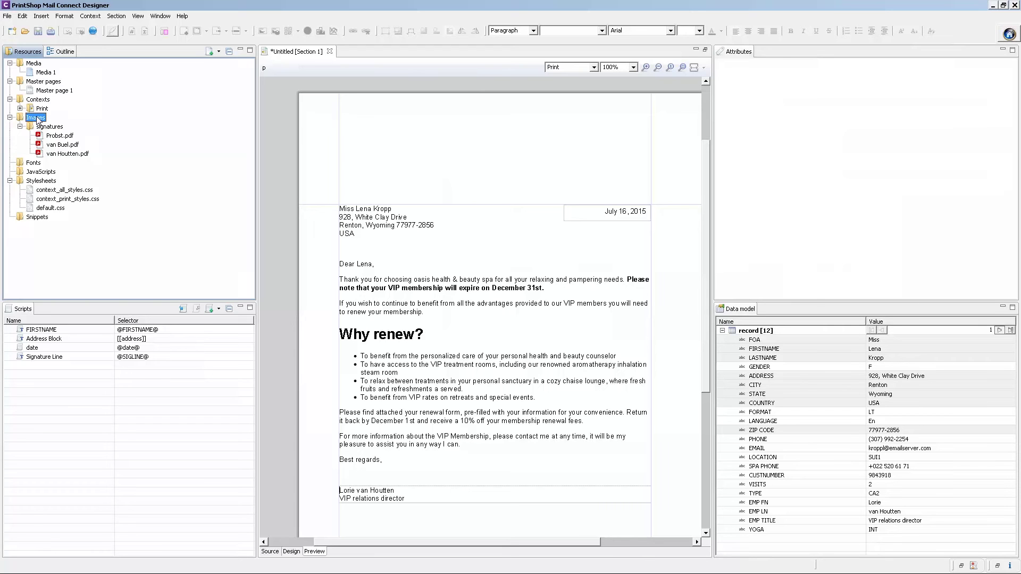
{"action": "left_click_drag", "start_coordinate": [60, 135], "coordinate": [354, 479]}
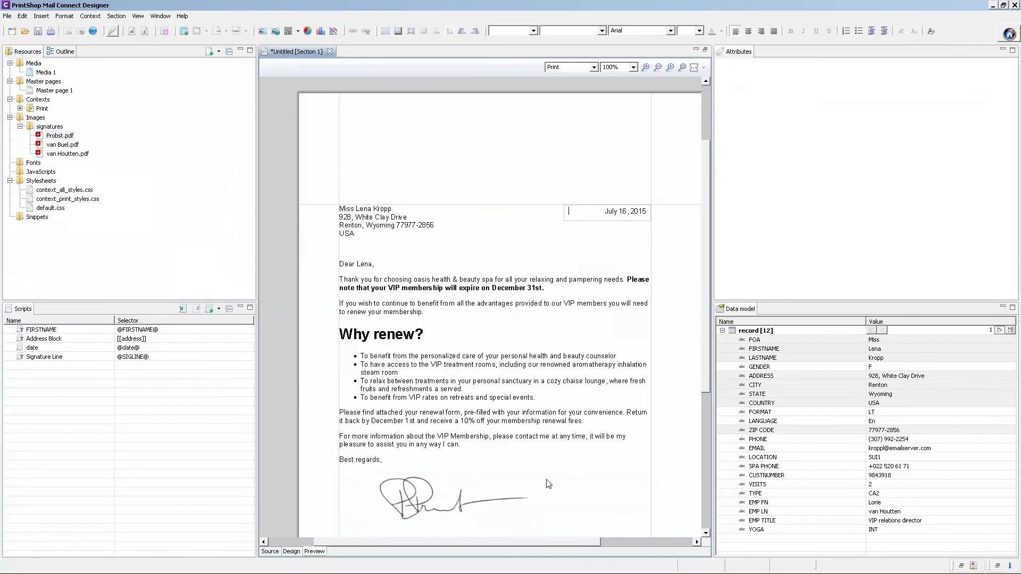
Step: Make the signature image dynamic by linking its file name to the EMP LN field, and preview the signature with the following records
{"action": "left_click", "coordinate": [706, 528]}
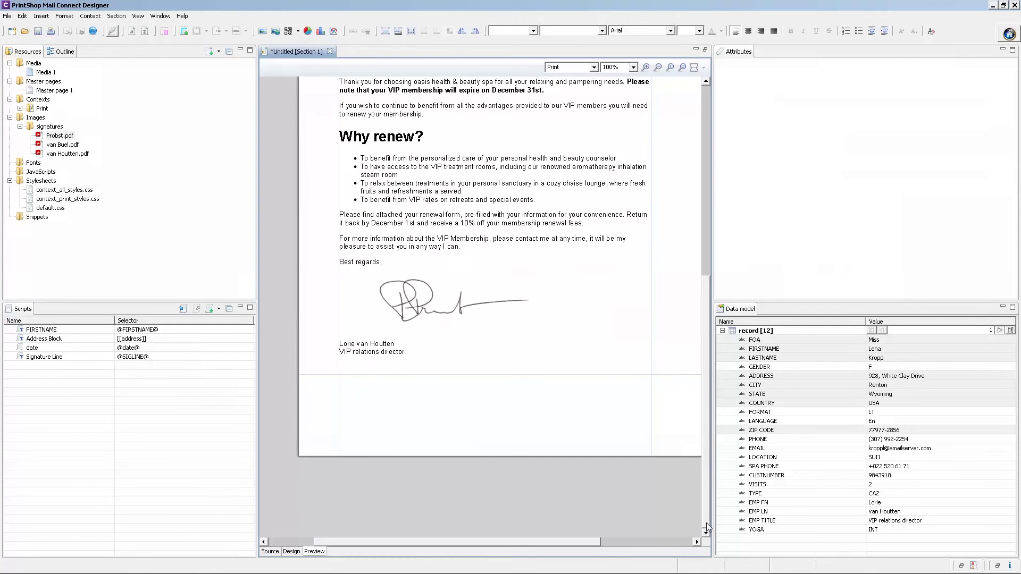
{"action": "right_click", "coordinate": [399, 291]}
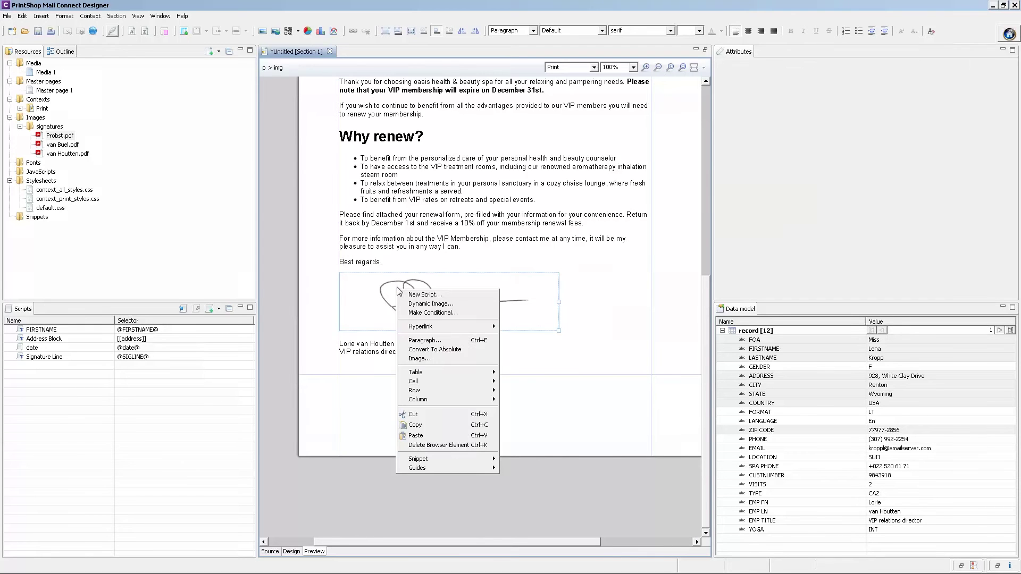
{"action": "left_click", "coordinate": [428, 305]}
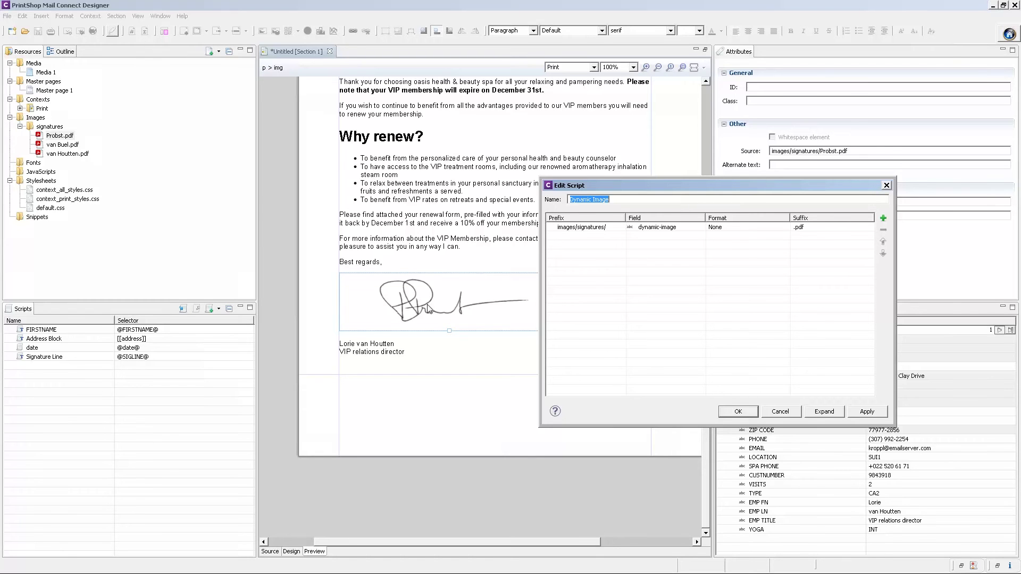
{"action": "left_click", "coordinate": [701, 229]}
{"action": "left_click", "coordinate": [700, 227]}
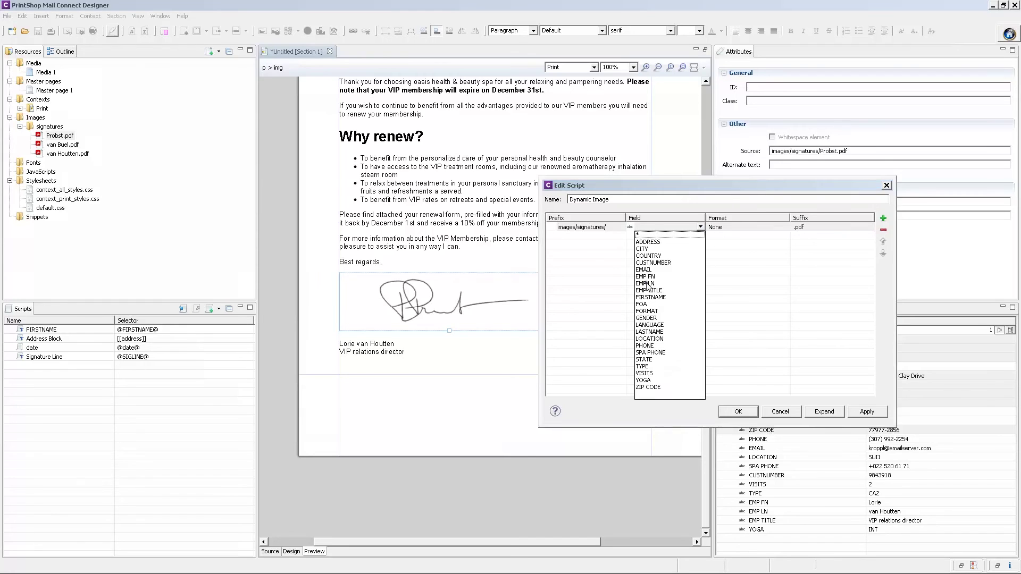
{"action": "left_click", "coordinate": [647, 283]}
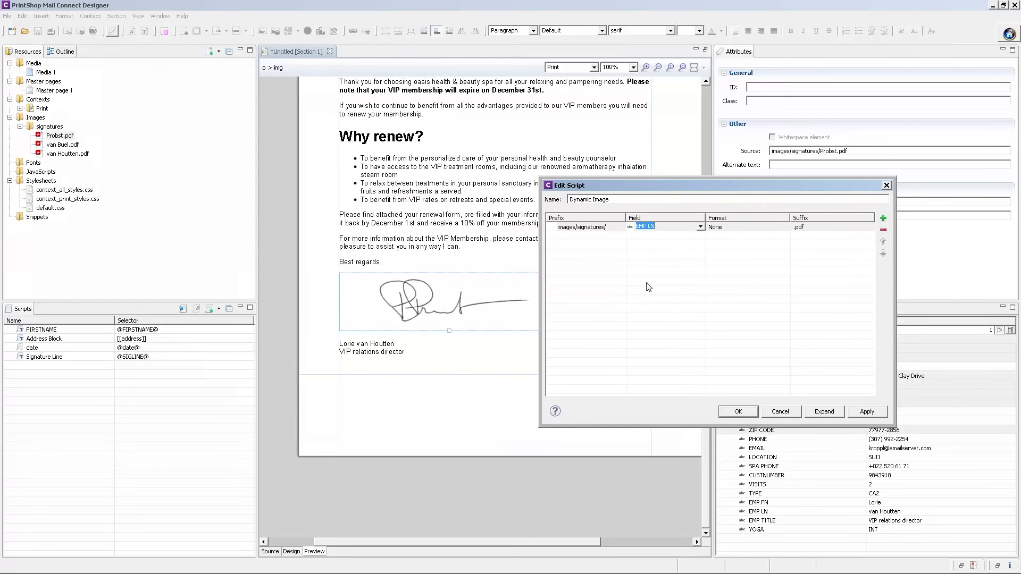
{"action": "left_click", "coordinate": [738, 412]}
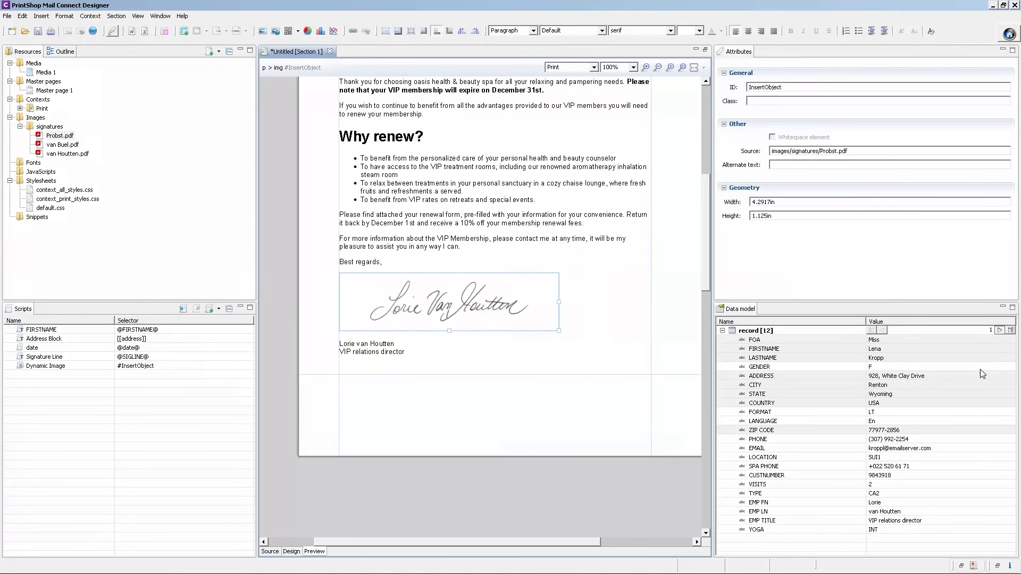
{"action": "left_click", "coordinate": [1000, 331]}
{"action": "left_click", "coordinate": [999, 330]}
{"action": "left_click", "coordinate": [999, 331]}
{"action": "left_click", "coordinate": [999, 331]}
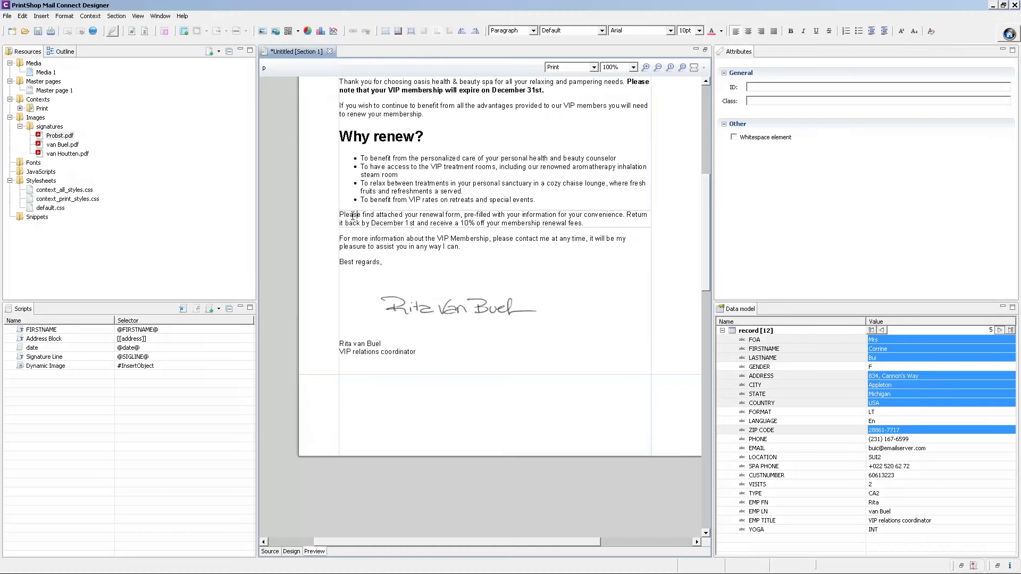
Step: Make the "Please find attached your renewal form" paragraph conditional so it hides when COUNTRY is equal to USA, and check it against earlier records
{"action": "right_click", "coordinate": [357, 217]}
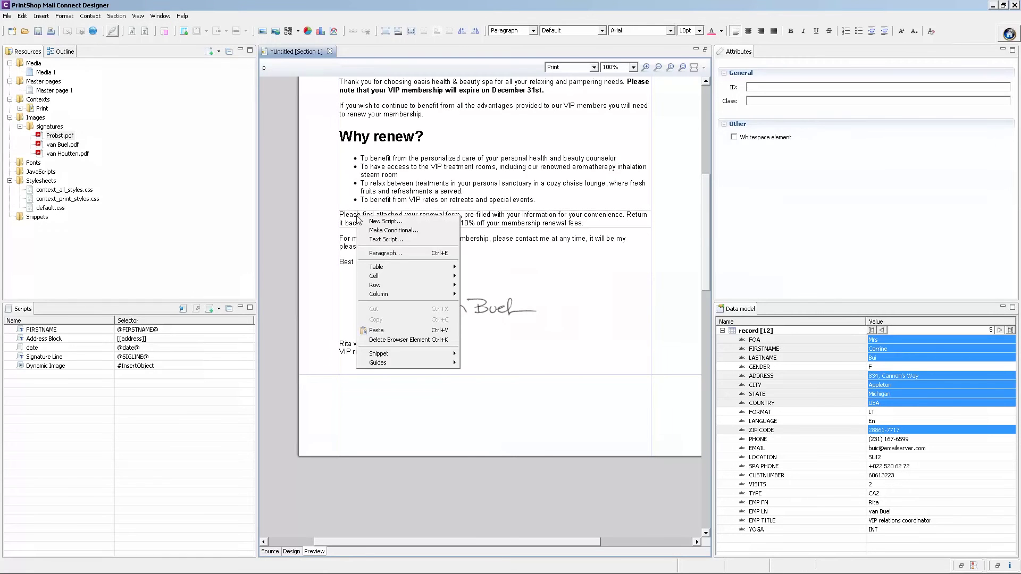
{"action": "left_click", "coordinate": [408, 231]}
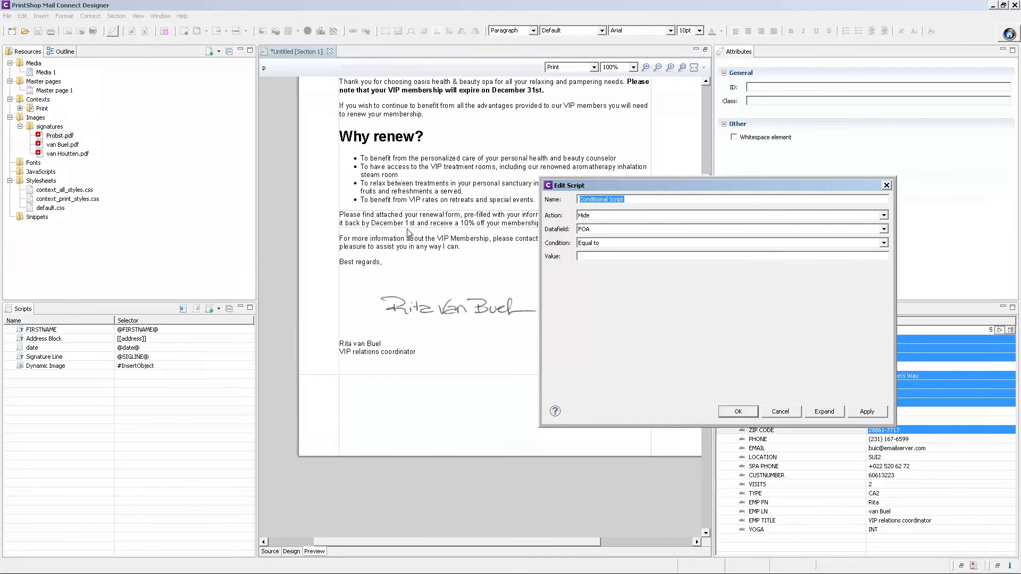
{"action": "left_click", "coordinate": [601, 234]}
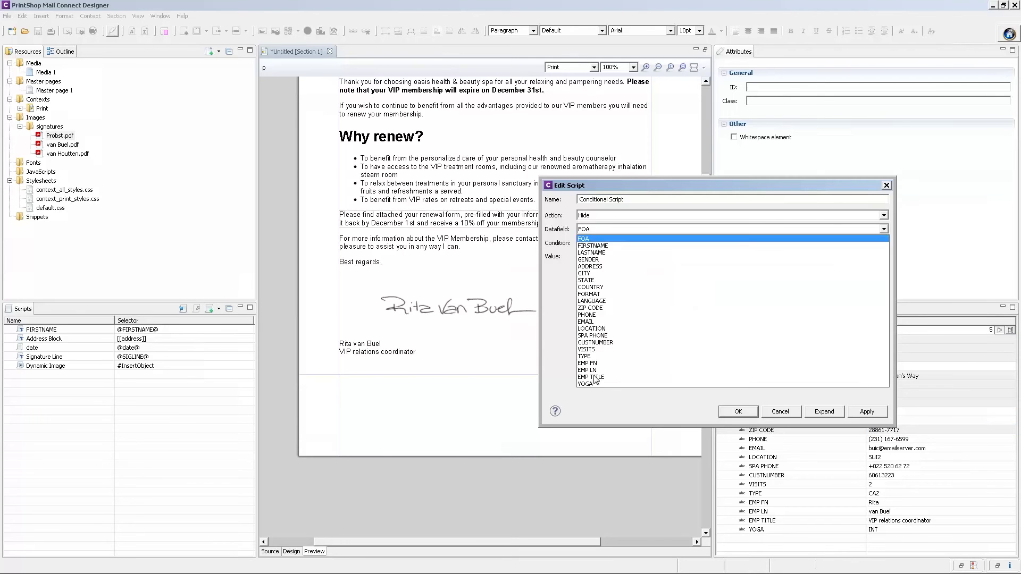
{"action": "left_click", "coordinate": [590, 287]}
{"action": "left_click", "coordinate": [611, 244]}
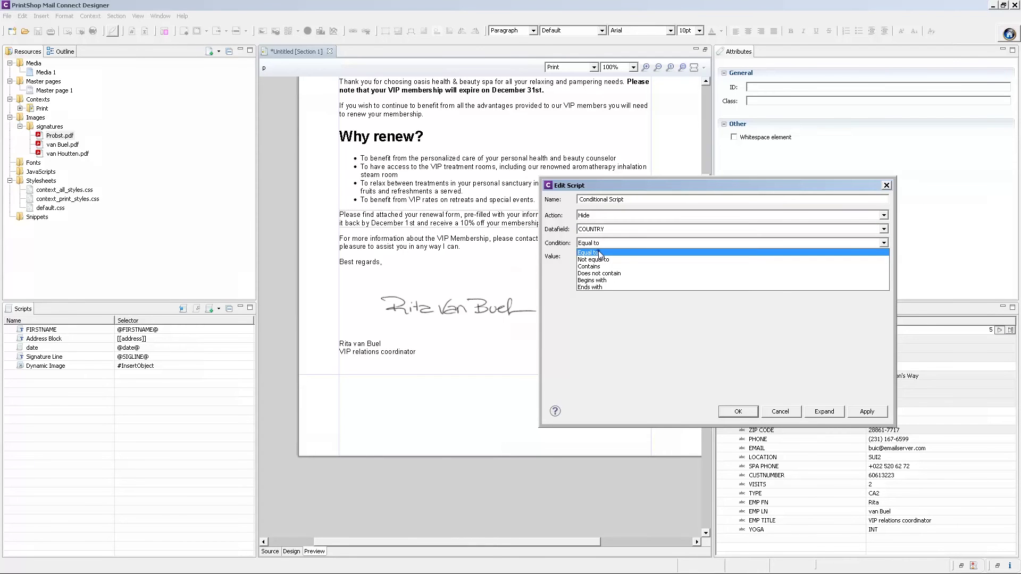
{"action": "left_click", "coordinate": [600, 254]}
{"action": "left_click", "coordinate": [602, 256]}
{"action": "type", "text": "USA"}
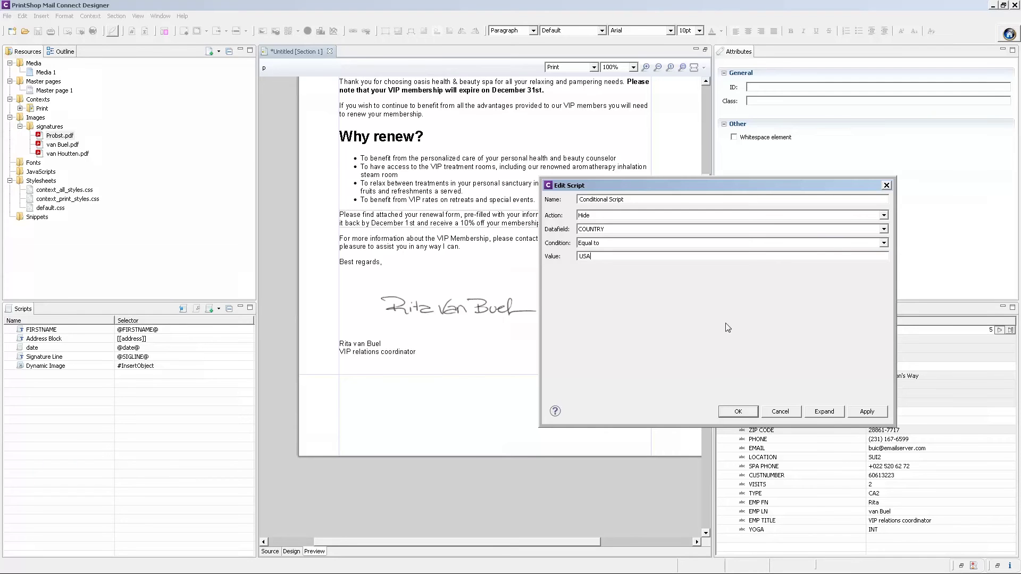
{"action": "left_click", "coordinate": [742, 414]}
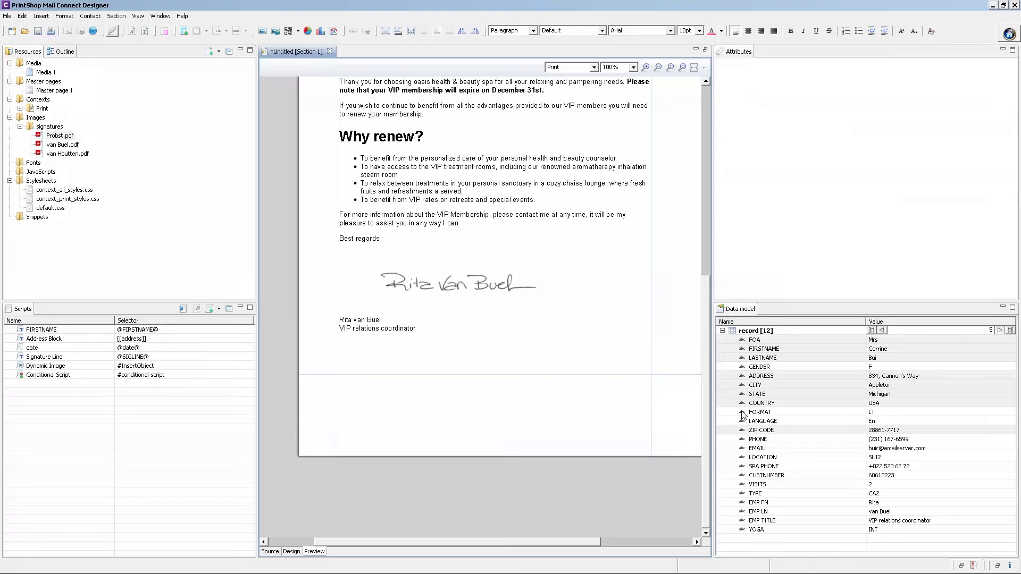
{"action": "left_click", "coordinate": [882, 330]}
{"action": "left_click", "coordinate": [882, 329]}
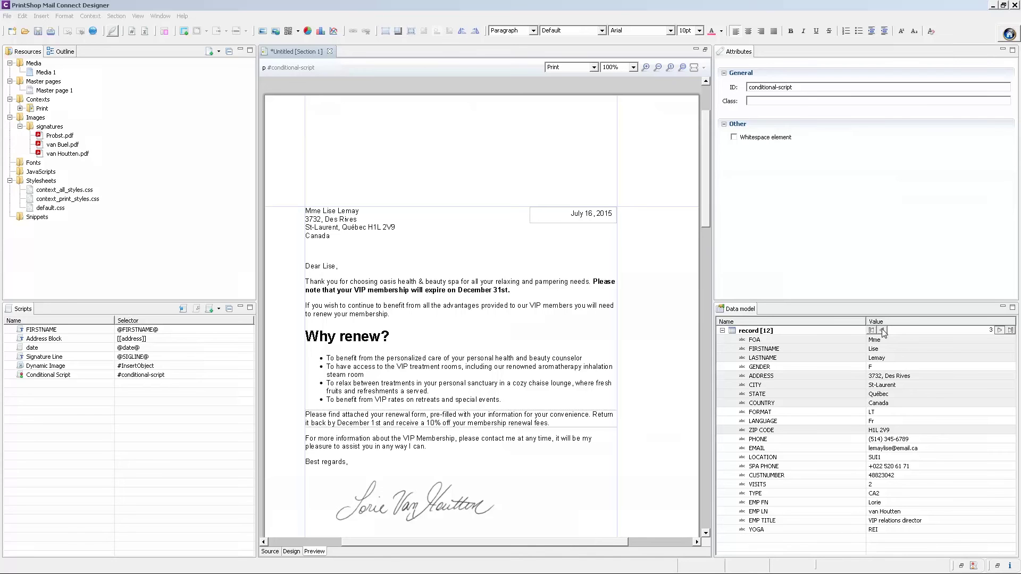
Step: Add the stationery folder to the Images resources and place BACK-F-LT.pdf on Master page 1
{"action": "double_click", "coordinate": [53, 90]}
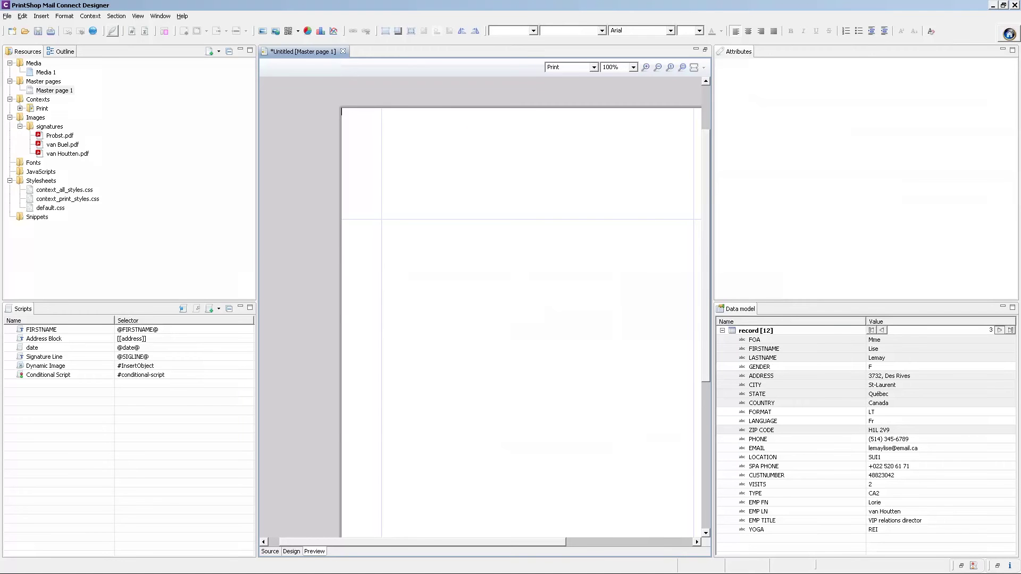
{"action": "key", "text": "alt+Tab"}
{"action": "left_click_drag", "start_coordinate": [426, 233], "coordinate": [35, 121]}
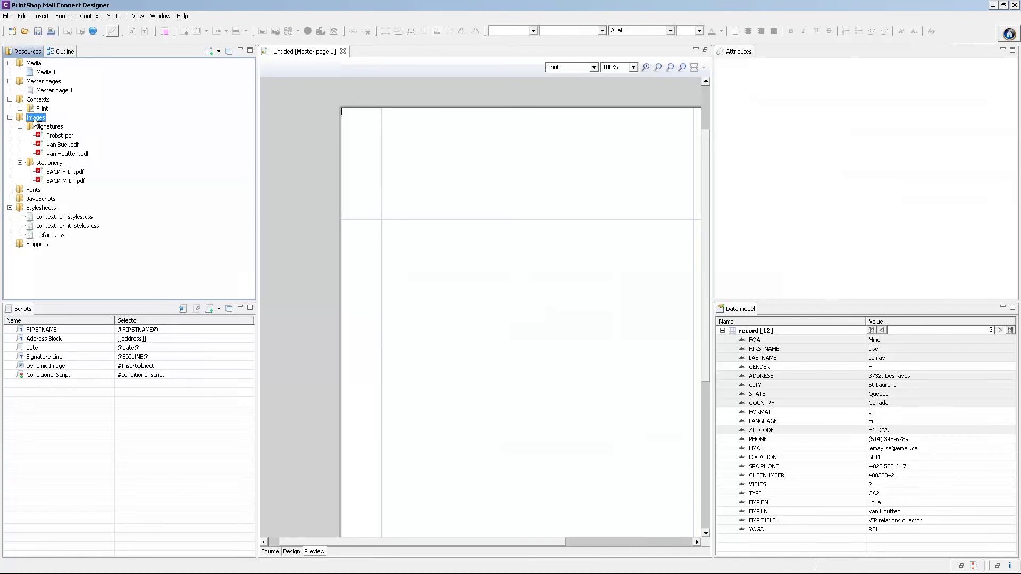
{"action": "left_click_drag", "start_coordinate": [63, 172], "coordinate": [353, 114]}
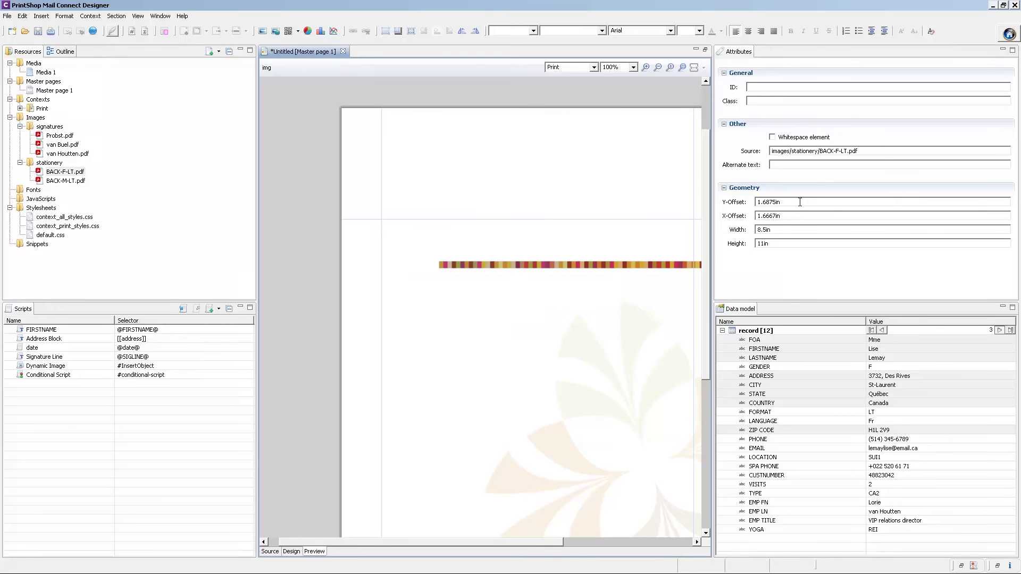
Step: Set the background image's Y-Offset and X-Offset to 0in and view it behind the letter in Section 1
{"action": "triple_click", "coordinate": [799, 202]}
{"action": "type", "text": "0in"}
{"action": "triple_click", "coordinate": [786, 215]}
{"action": "type", "text": "0in"}
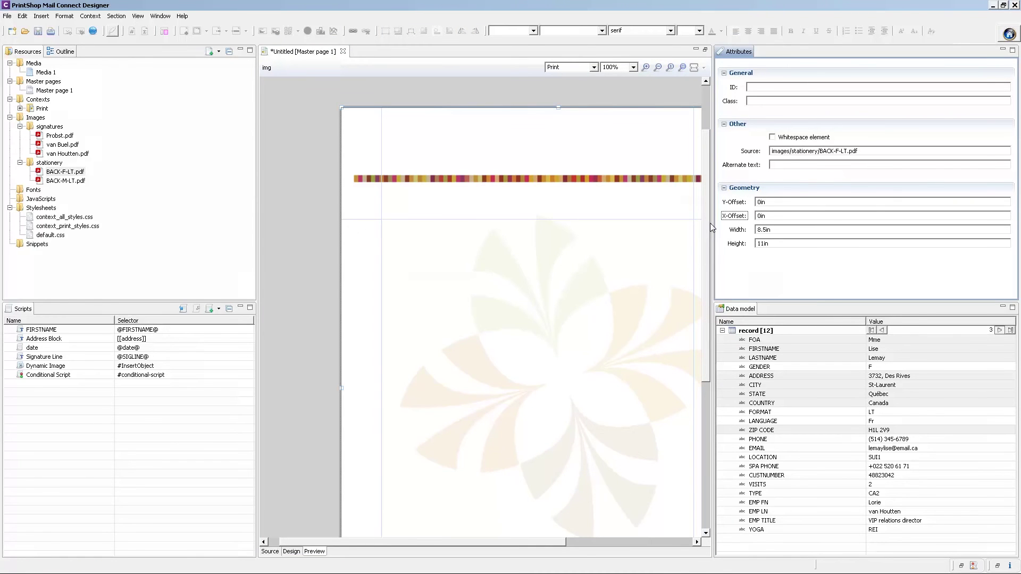
{"action": "left_click", "coordinate": [21, 108]}
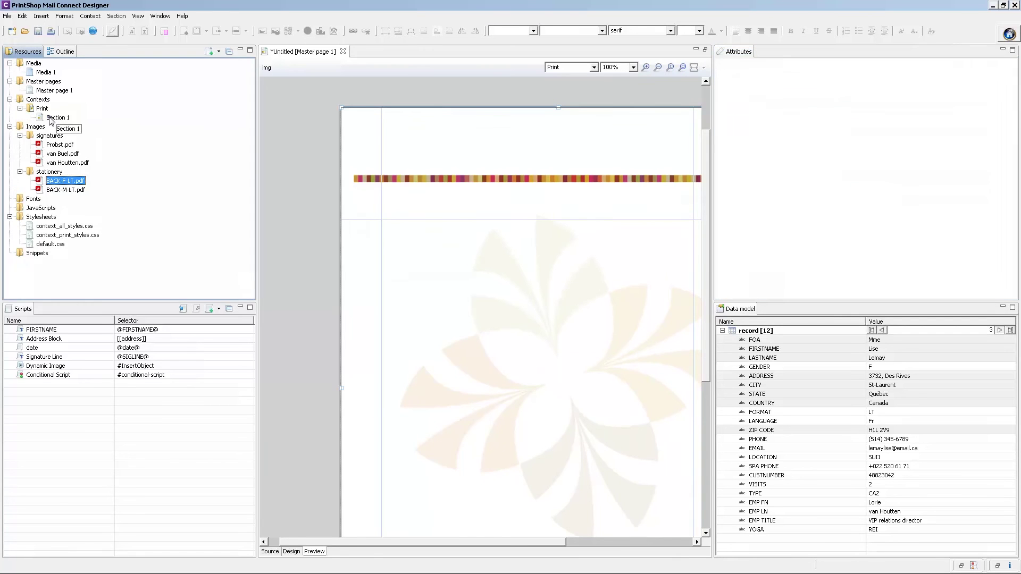
{"action": "double_click", "coordinate": [50, 118]}
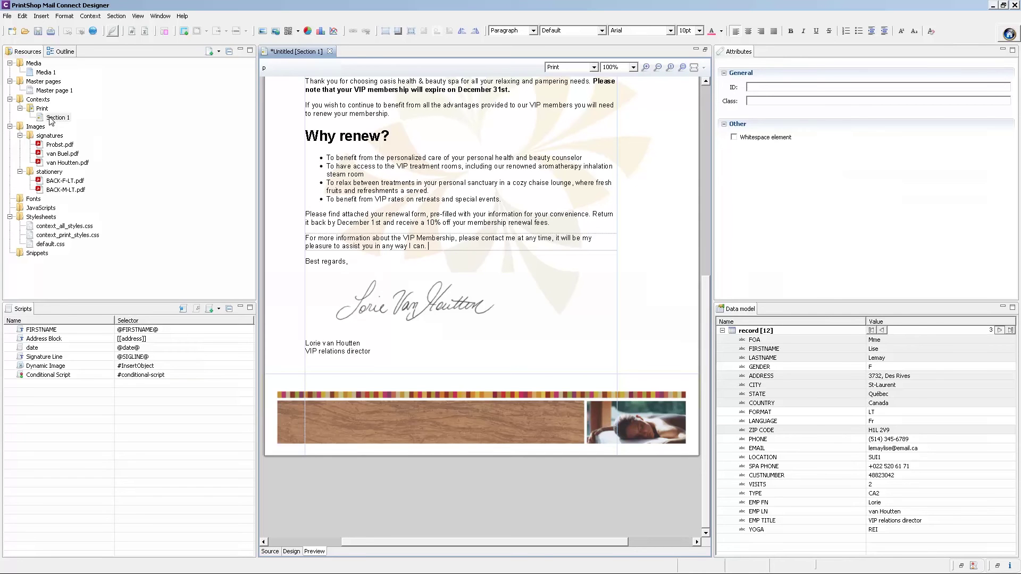
Step: Create a dynamic image script for the Master page 1 background that uses the GENDER field
{"action": "double_click", "coordinate": [53, 91]}
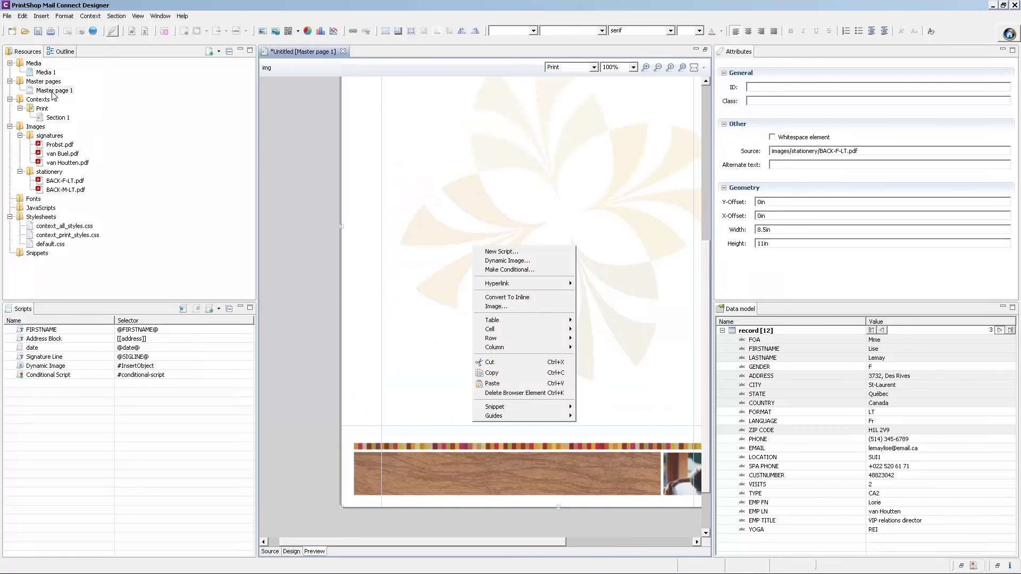
{"action": "left_click", "coordinate": [505, 261]}
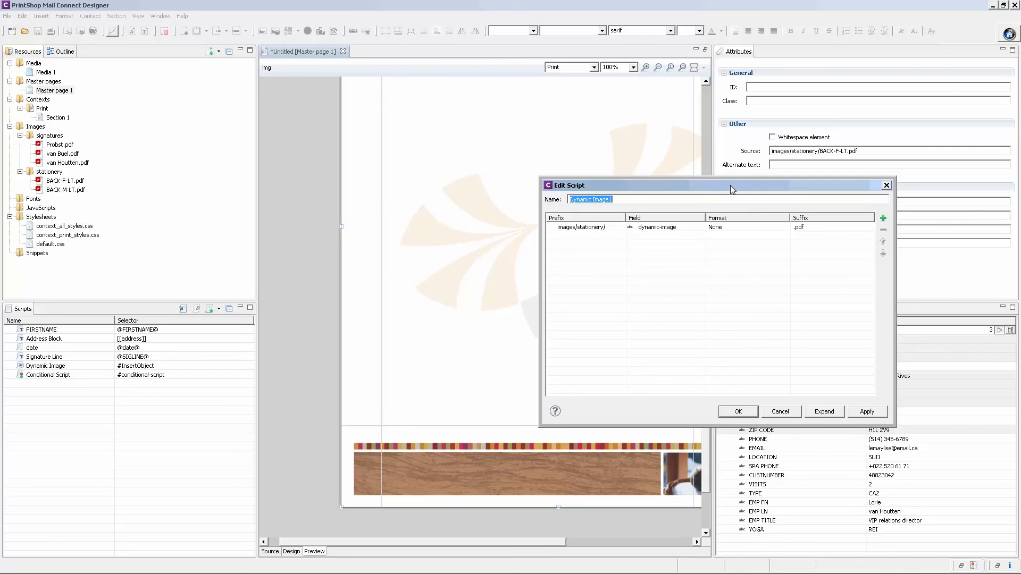
{"action": "left_click_drag", "start_coordinate": [729, 185], "coordinate": [530, 121]}
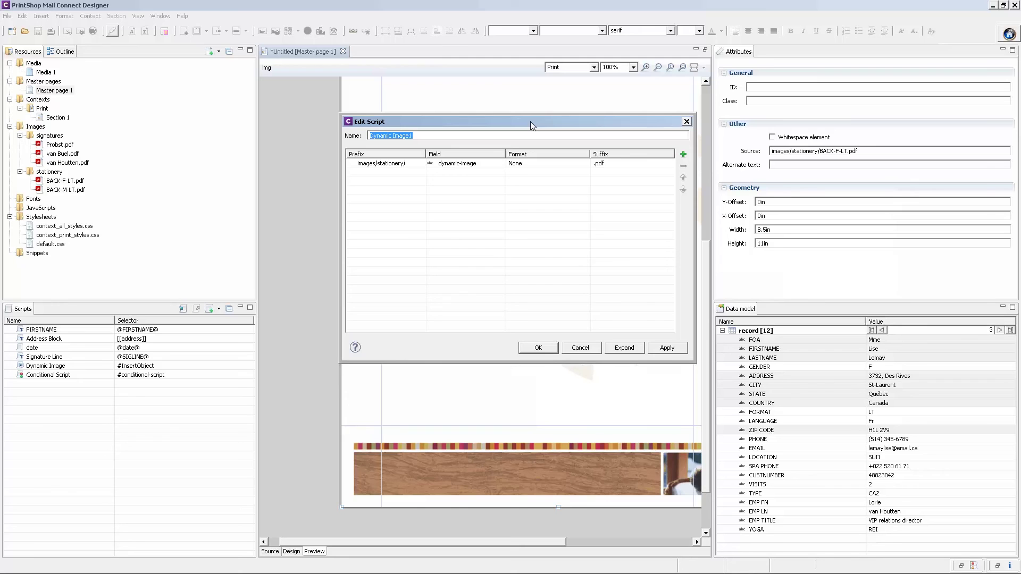
{"action": "left_click", "coordinate": [500, 163]}
{"action": "left_click", "coordinate": [500, 163]}
{"action": "left_click", "coordinate": [451, 257]}
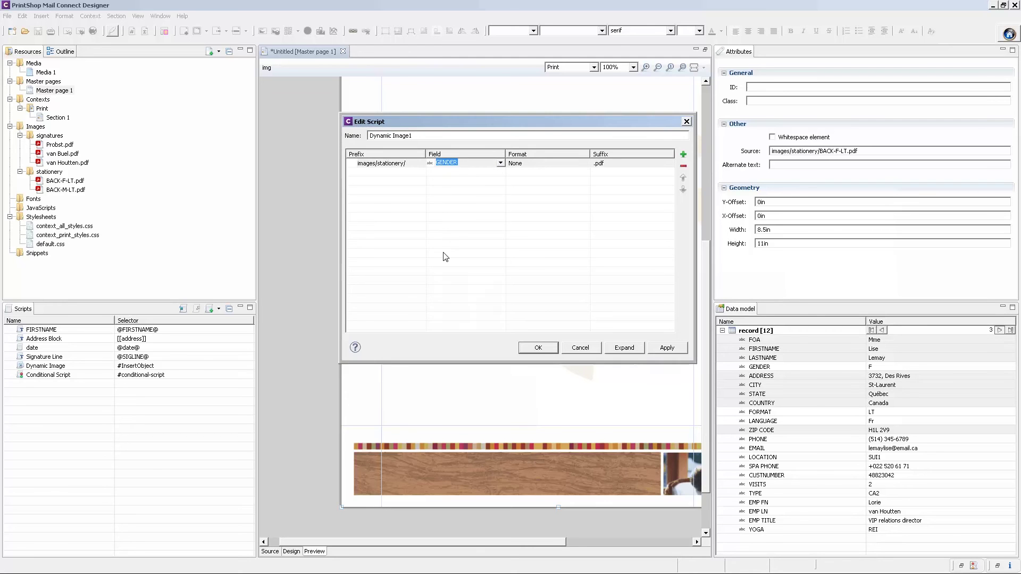
Step: Complete the background script with prefix images/stationery/BACK- and suffix -LT.pdf, and preview Section 1 with the first record
{"action": "left_click", "coordinate": [417, 163]}
{"action": "type", "text": "BACK-"}
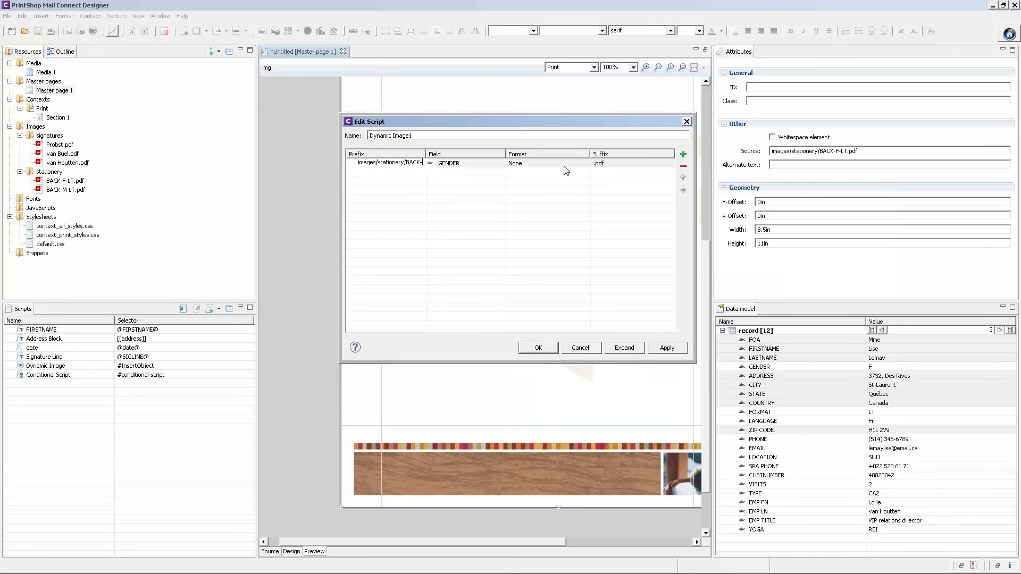
{"action": "left_click", "coordinate": [595, 165]}
{"action": "type", "text": "-LT"}
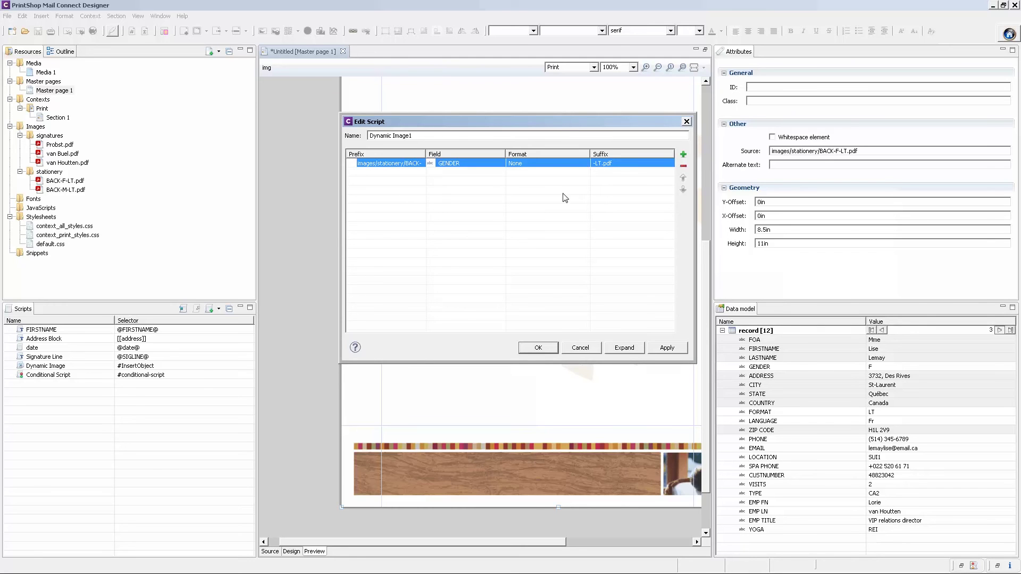
{"action": "left_click", "coordinate": [544, 349]}
{"action": "left_click_drag", "start_coordinate": [518, 543], "coordinate": [596, 543]}
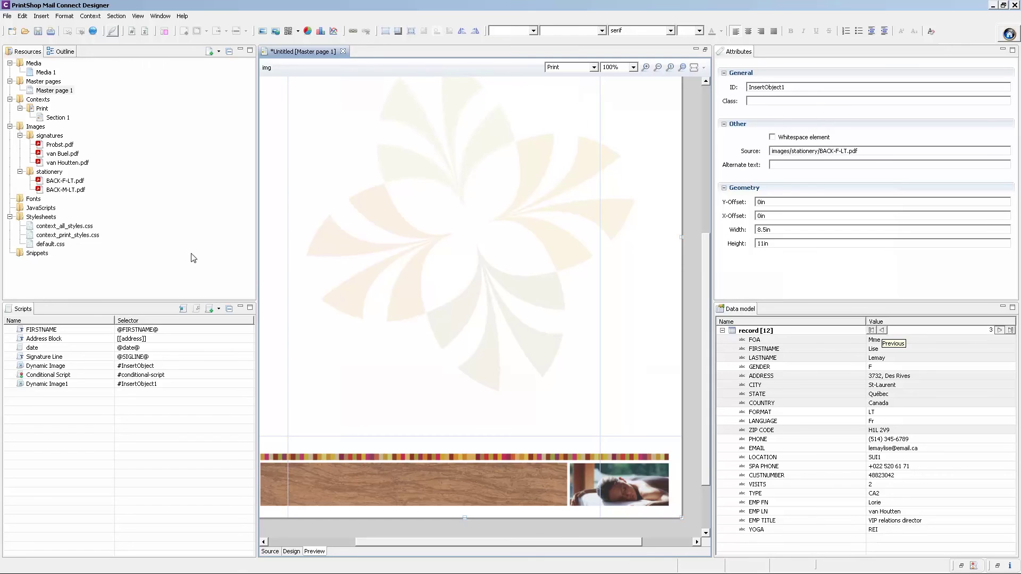
{"action": "double_click", "coordinate": [61, 118]}
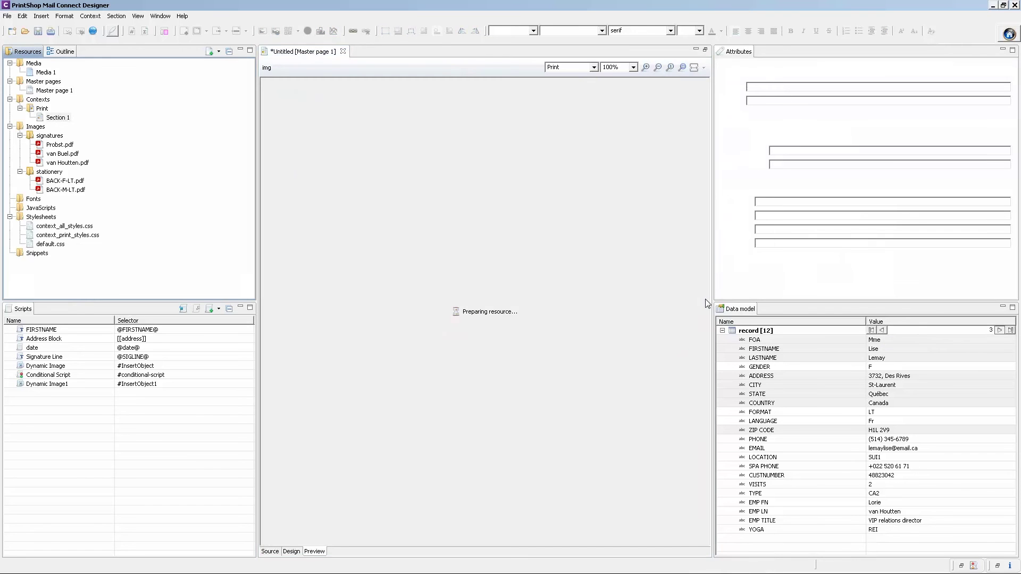
{"action": "scroll", "coordinate": [707, 304], "scroll_direction": "down", "scroll_amount": 5}
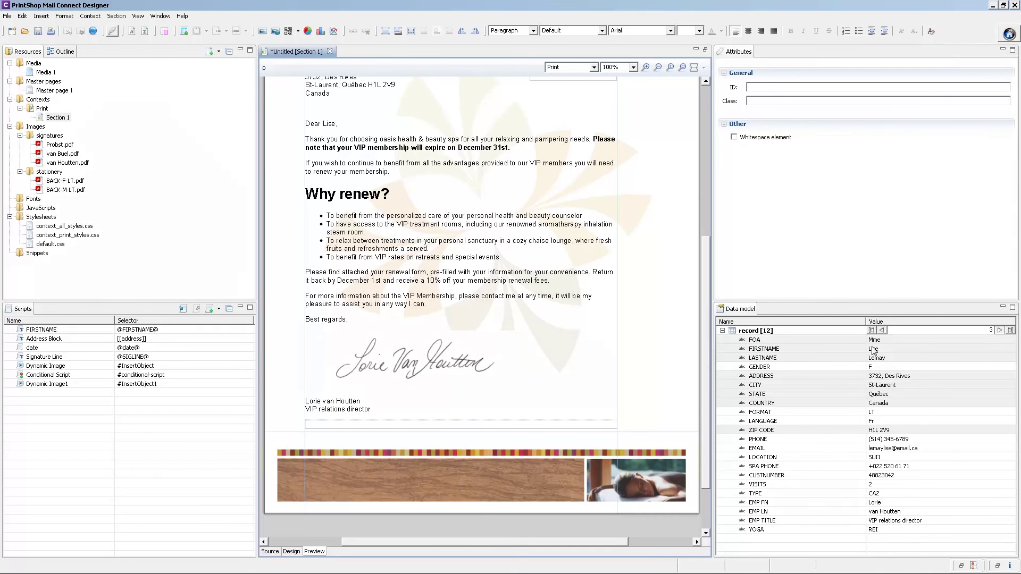
{"action": "left_click", "coordinate": [882, 330]}
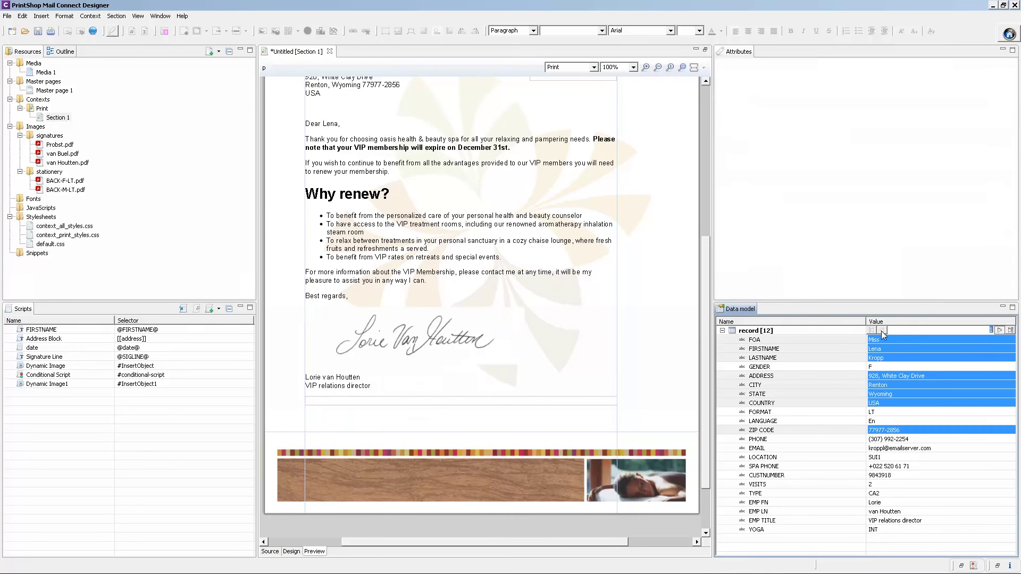
Step: Reopen Master page 1 and add Logo.pdf from the logo folder in the file explorer to the Images resources
{"action": "double_click", "coordinate": [54, 90]}
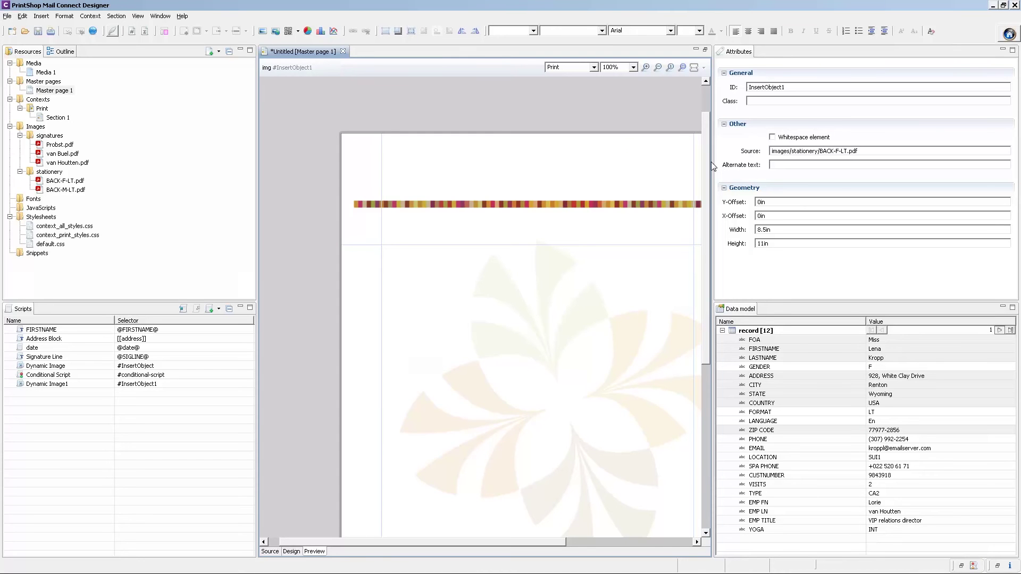
{"action": "key", "text": "alt+Tab"}
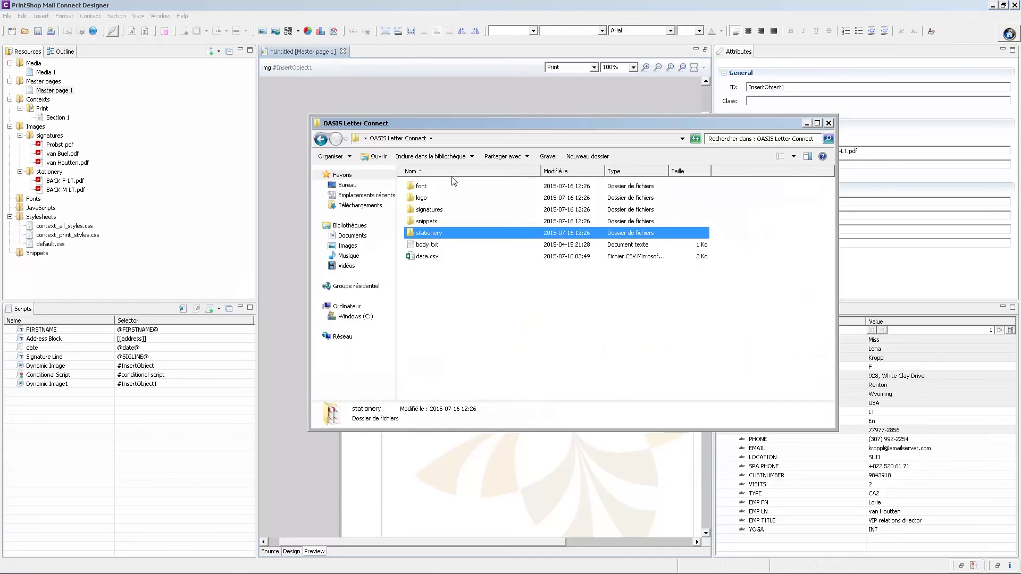
{"action": "double_click", "coordinate": [423, 197]}
{"action": "left_click_drag", "start_coordinate": [430, 190], "coordinate": [36, 127]}
Step: Insert a positioned box about 3 in wide and 1.16 in high on Master page 1, aligned to the left margin above the striped band
{"action": "left_click", "coordinate": [385, 36]}
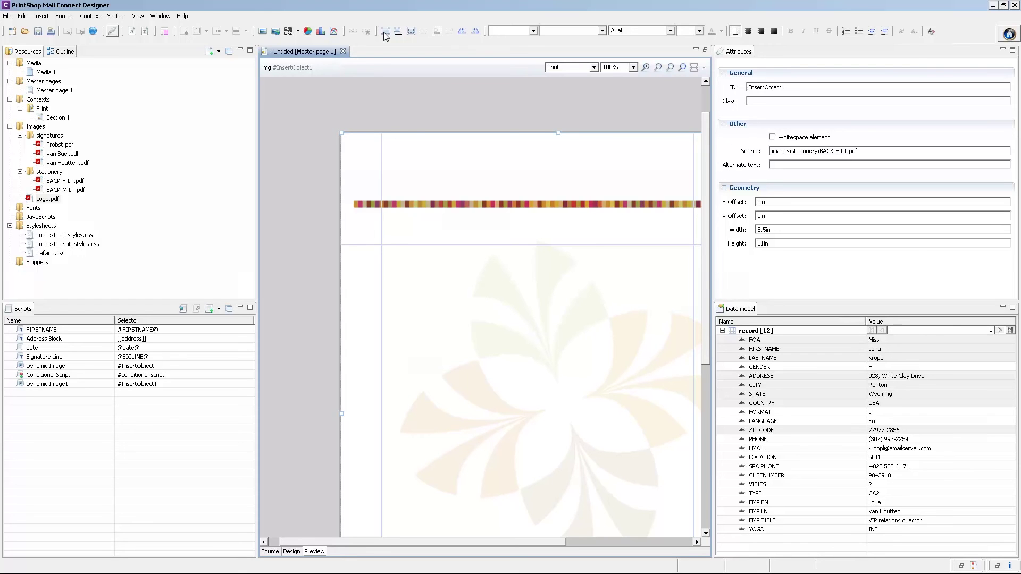
{"action": "left_click", "coordinate": [386, 33]}
{"action": "left_click_drag", "start_coordinate": [440, 134], "coordinate": [480, 148]}
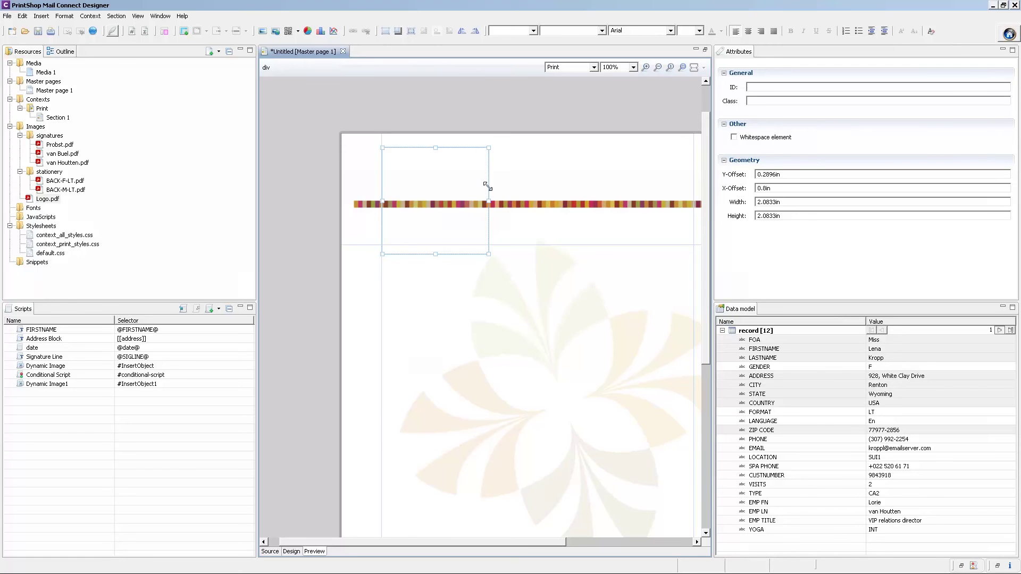
{"action": "left_click_drag", "start_coordinate": [488, 254], "coordinate": [536, 207]}
{"action": "mouse_move", "coordinate": [53, 200]}
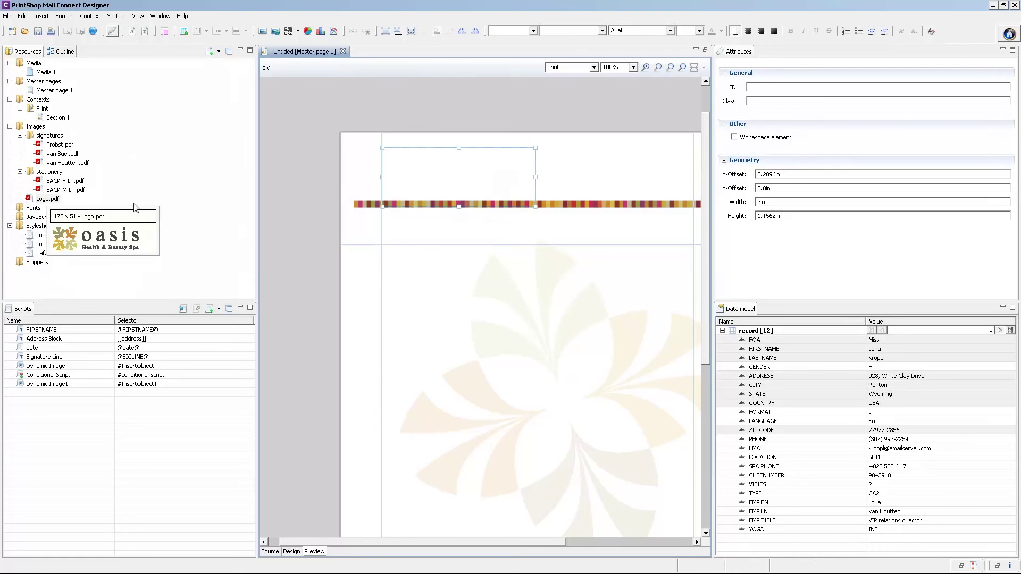
Step: Place Logo.pdf in the positioned box on Master page 1 and move the box down to a Y-offset of about 0.71 in
{"action": "left_click_drag", "start_coordinate": [53, 199], "coordinate": [428, 170]}
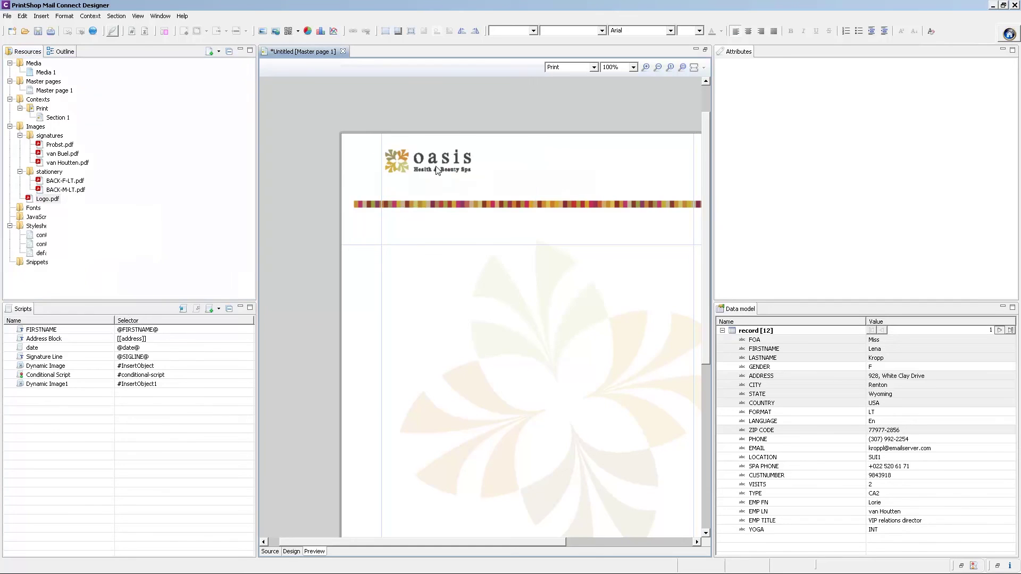
{"action": "left_click", "coordinate": [451, 163]}
{"action": "left_click", "coordinate": [449, 159]}
{"action": "left_click_drag", "start_coordinate": [511, 148], "coordinate": [511, 169]}
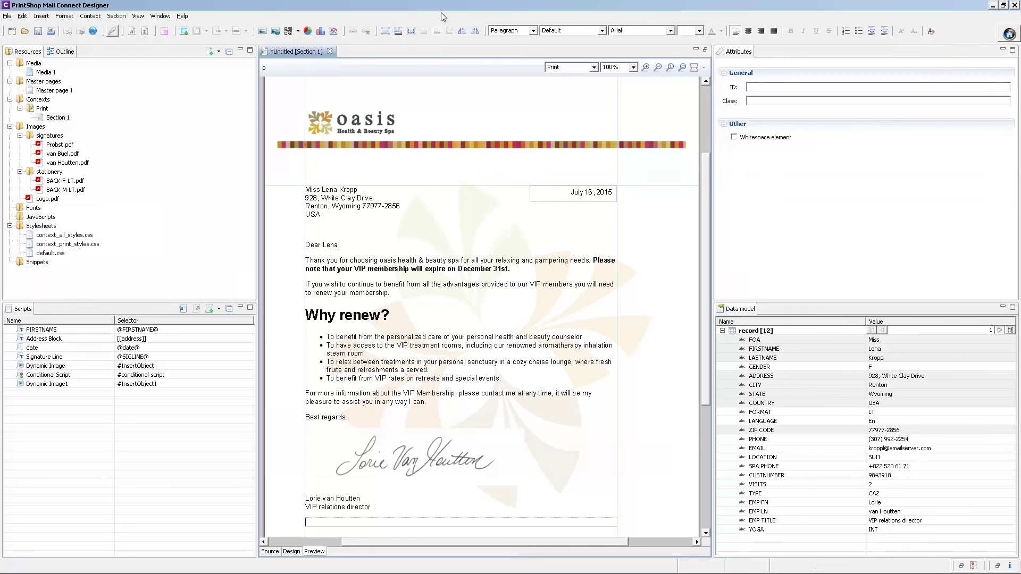
Step: Add spa-SUI1.html, spa-SUI2.html and spa-SUI3.html from the file explorer's snippets folder to the Snippets resources
{"action": "key", "text": "alt+Tab"}
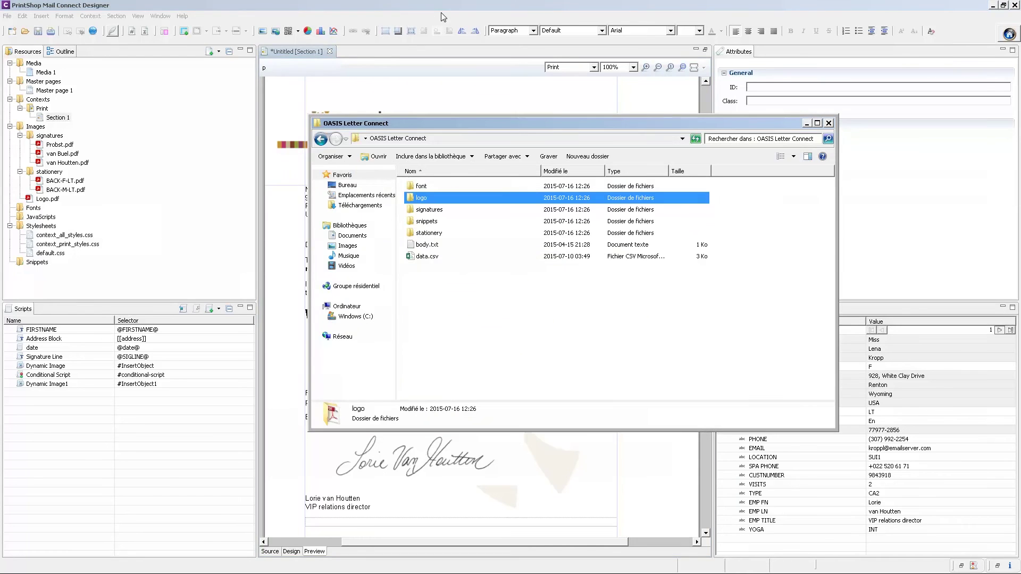
{"action": "double_click", "coordinate": [429, 221]}
{"action": "left_click_drag", "start_coordinate": [441, 241], "coordinate": [428, 198]}
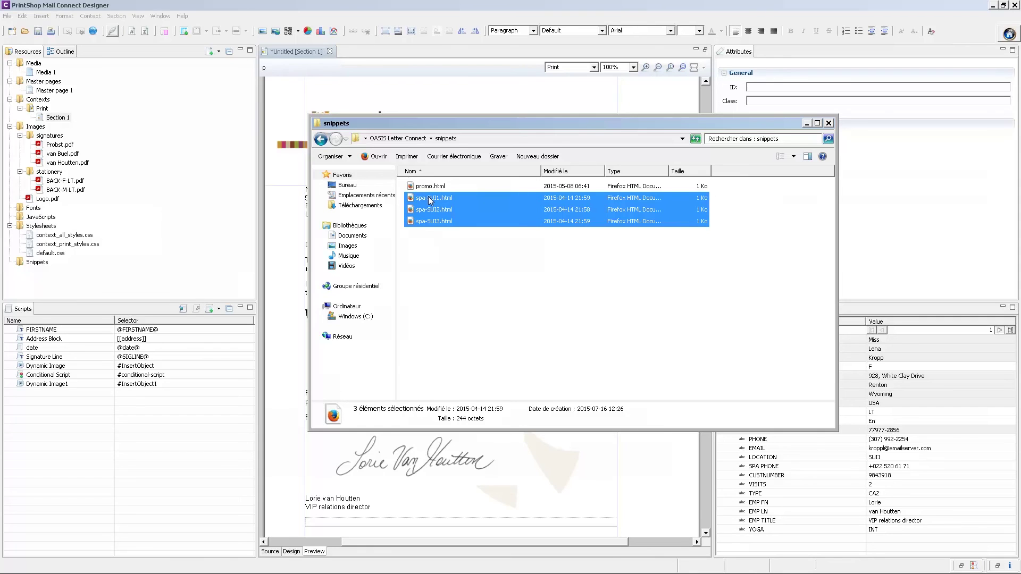
{"action": "left_click_drag", "start_coordinate": [436, 209], "coordinate": [33, 263]}
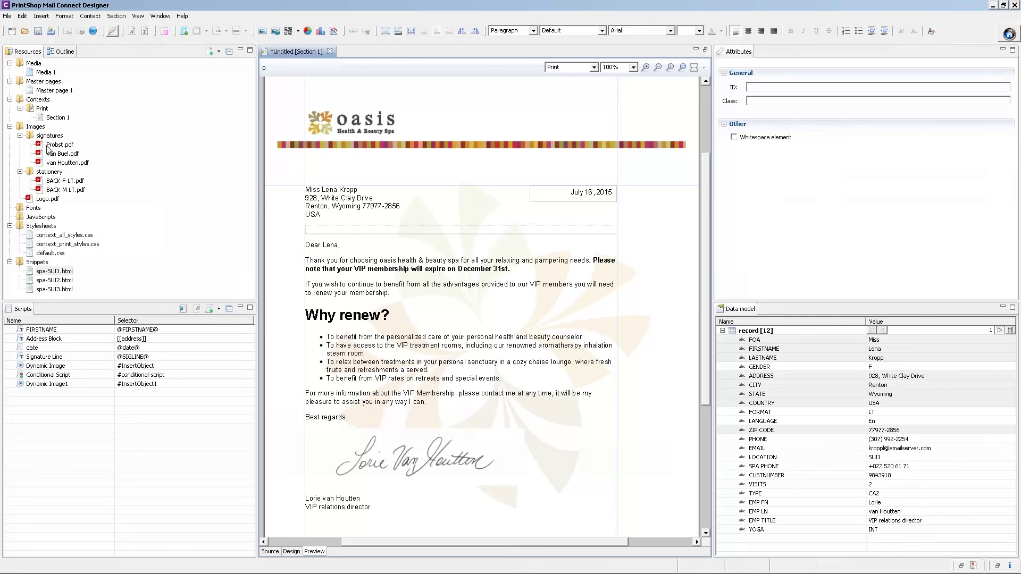
Step: Reopen Master page 1 and insert a positioned box about 2.08 in wide and 0.9 in high against the right margin, above the striped band
{"action": "double_click", "coordinate": [48, 93]}
{"action": "left_click_drag", "start_coordinate": [707, 260], "coordinate": [703, 148]}
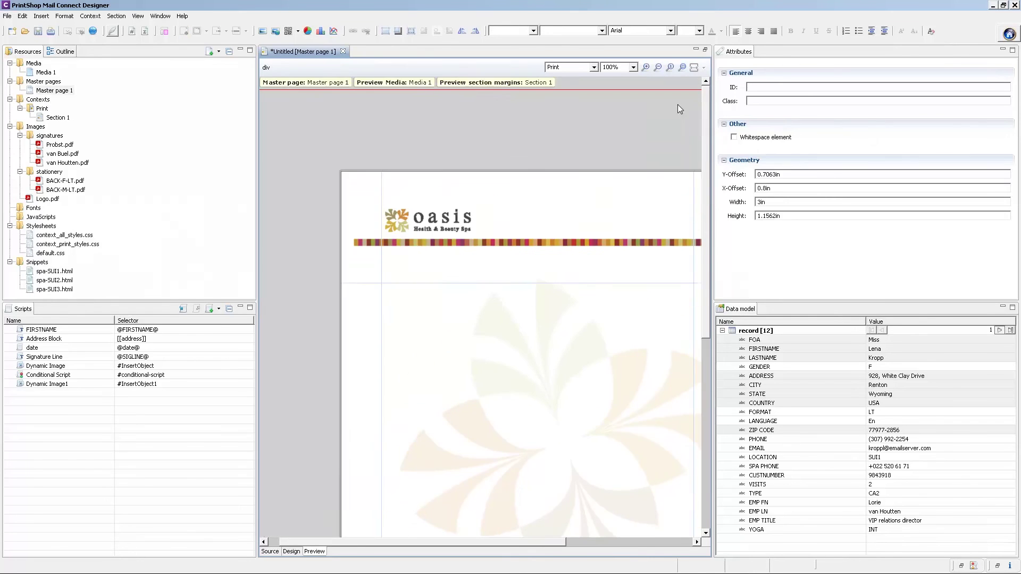
{"action": "left_click_drag", "start_coordinate": [489, 540], "coordinate": [573, 538]}
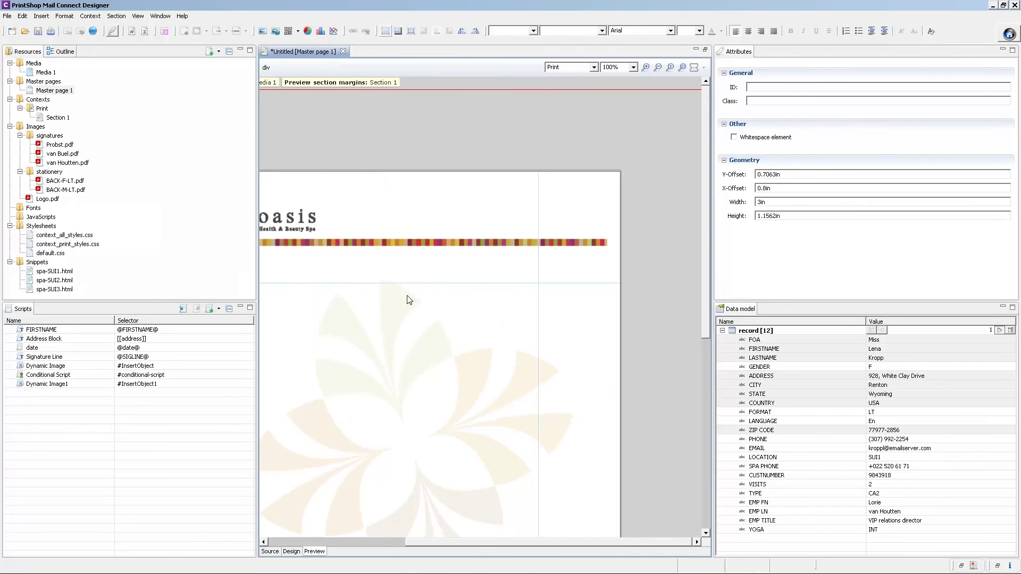
{"action": "left_click", "coordinate": [386, 33]}
{"action": "left_click_drag", "start_coordinate": [479, 139], "coordinate": [587, 203]}
{"action": "left_click_drag", "start_coordinate": [619, 310], "coordinate": [618, 240]}
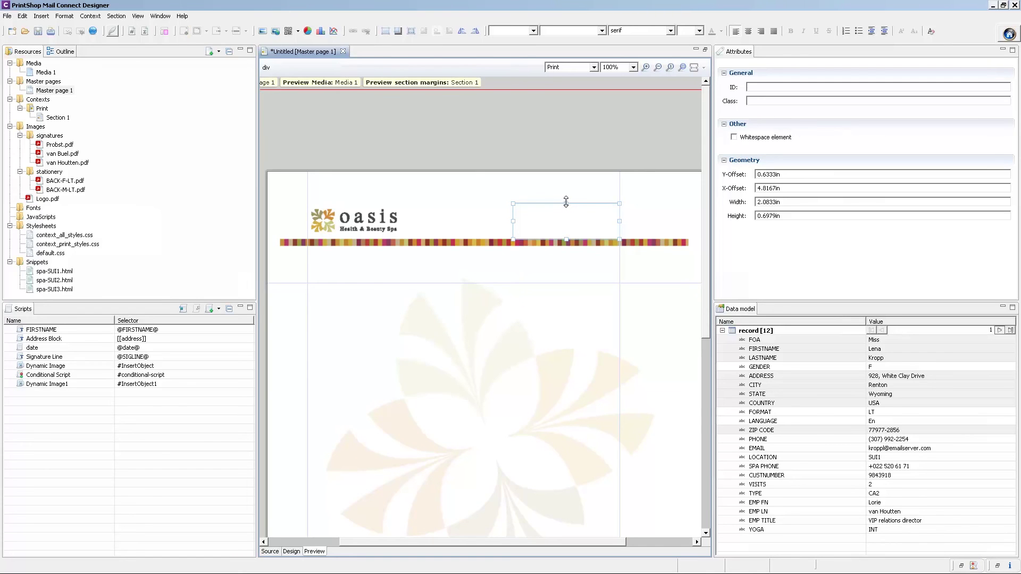
{"action": "left_click_drag", "start_coordinate": [565, 203], "coordinate": [567, 193]}
Step: Insert the spa-SUI1.html snippet at the cursor position in the new box and select its article element
{"action": "left_click_drag", "start_coordinate": [51, 274], "coordinate": [417, 246]}
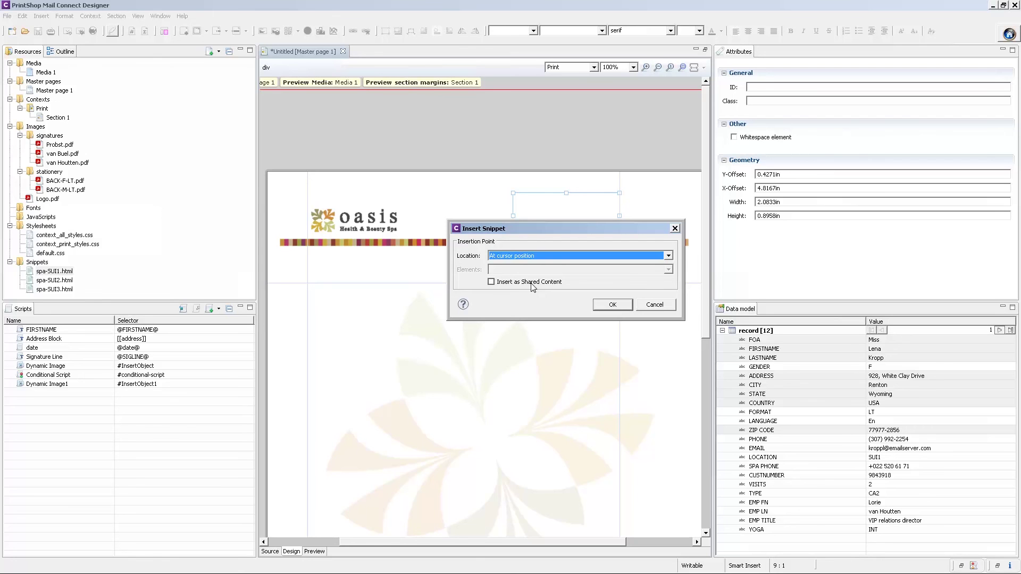
{"action": "left_click", "coordinate": [599, 305]}
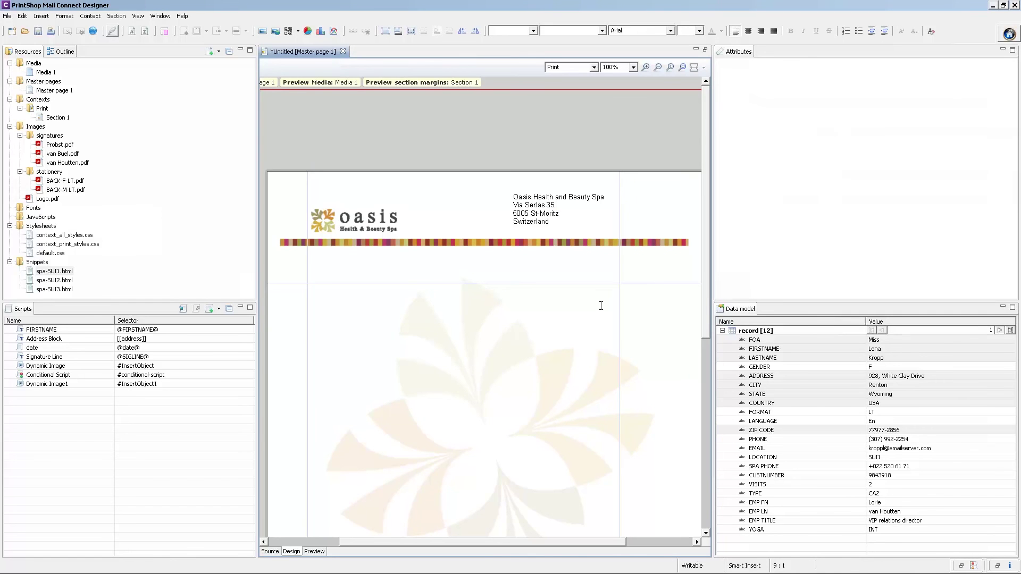
{"action": "left_click", "coordinate": [554, 204]}
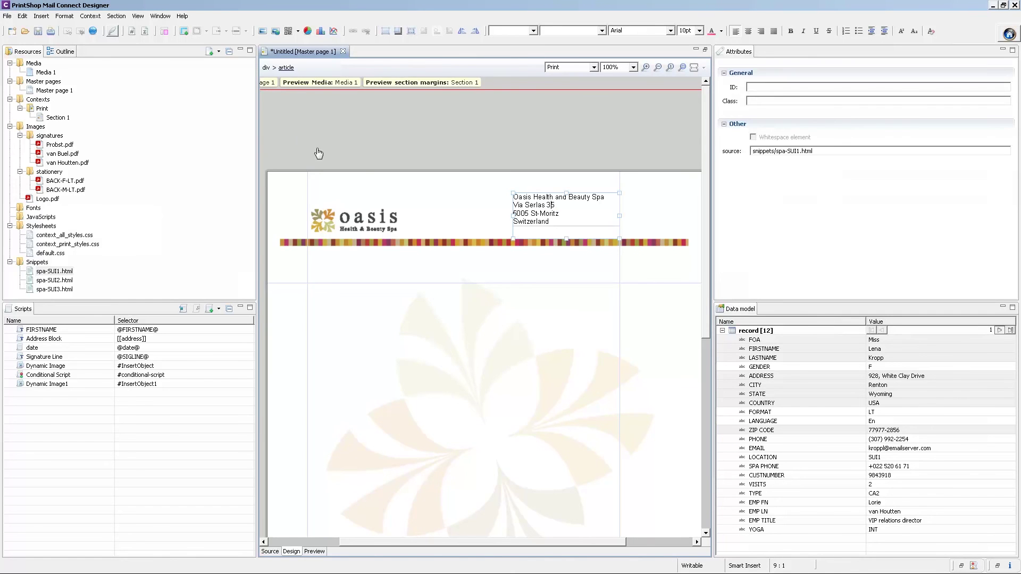
{"action": "left_click", "coordinate": [283, 69]}
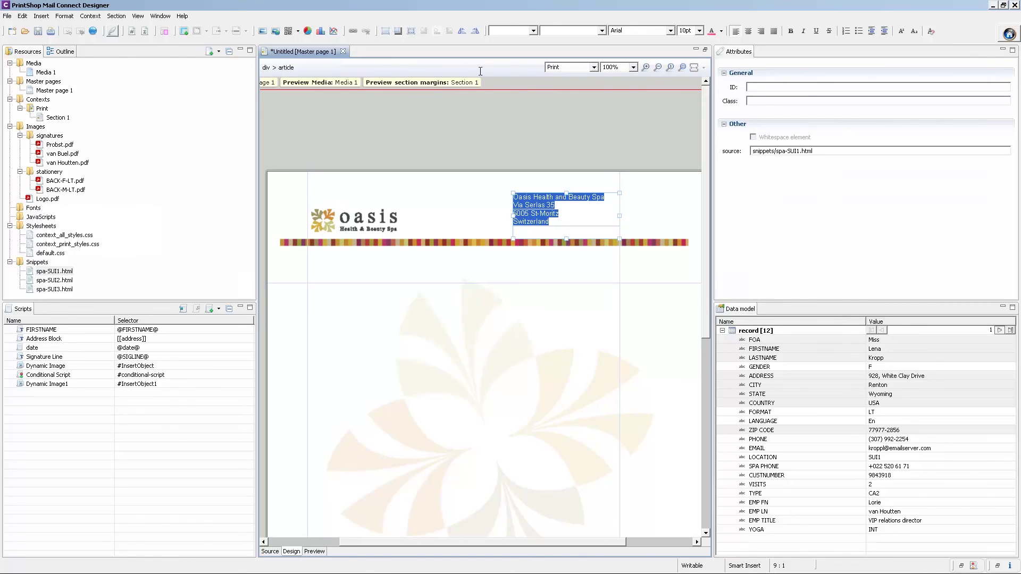
Step: Give the snippet's article element the ID address and create a new script from that ID
{"action": "left_click", "coordinate": [781, 87]}
{"action": "type", "text": "address"}
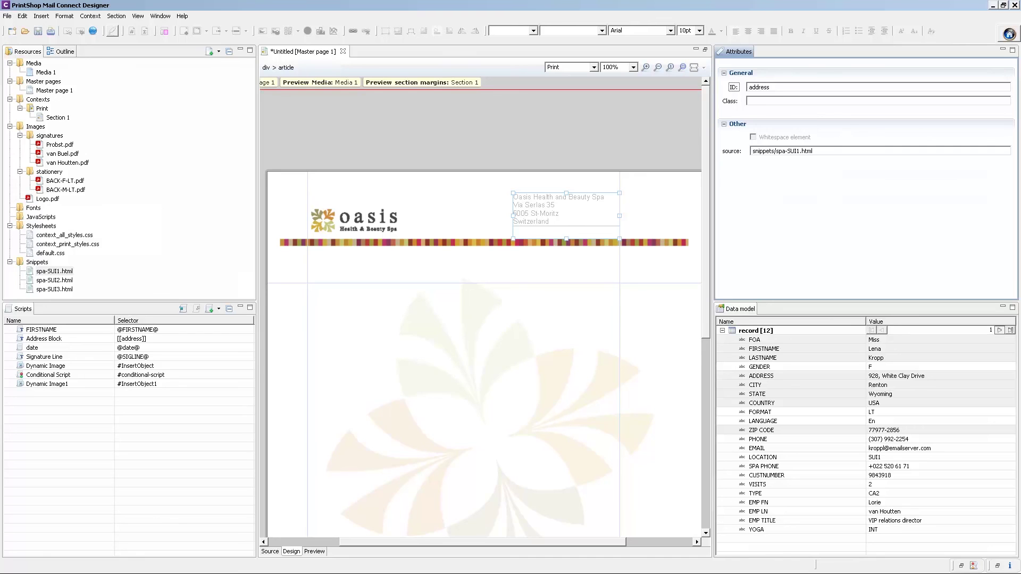
{"action": "key", "text": "Return"}
{"action": "left_click", "coordinate": [734, 87]}
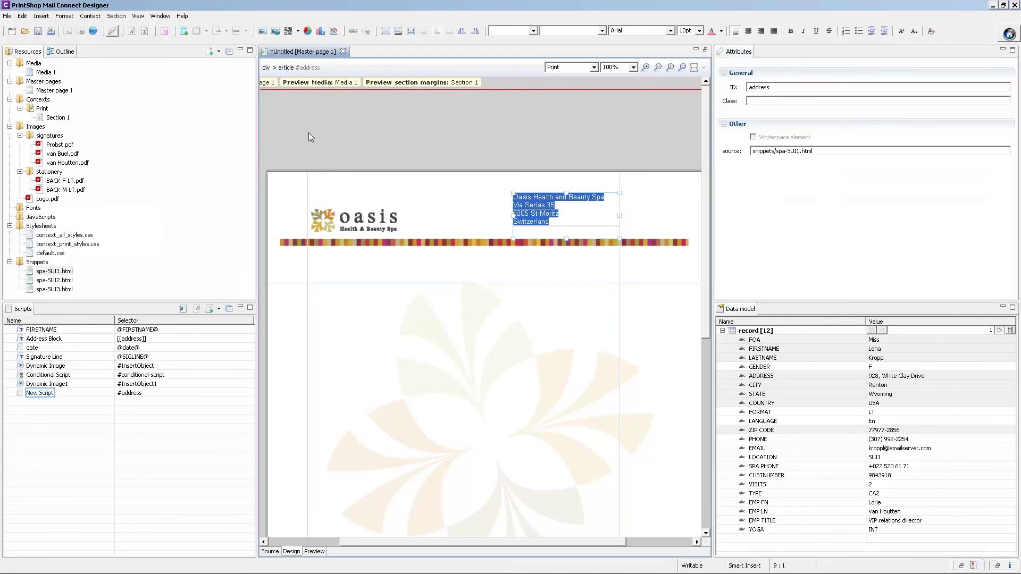
Step: Complete the #address script with results.html(loadhtml('snippets/spa-'+record.fields.LOCATION+'.html')); and preview the letter with the previous record
{"action": "double_click", "coordinate": [40, 394]}
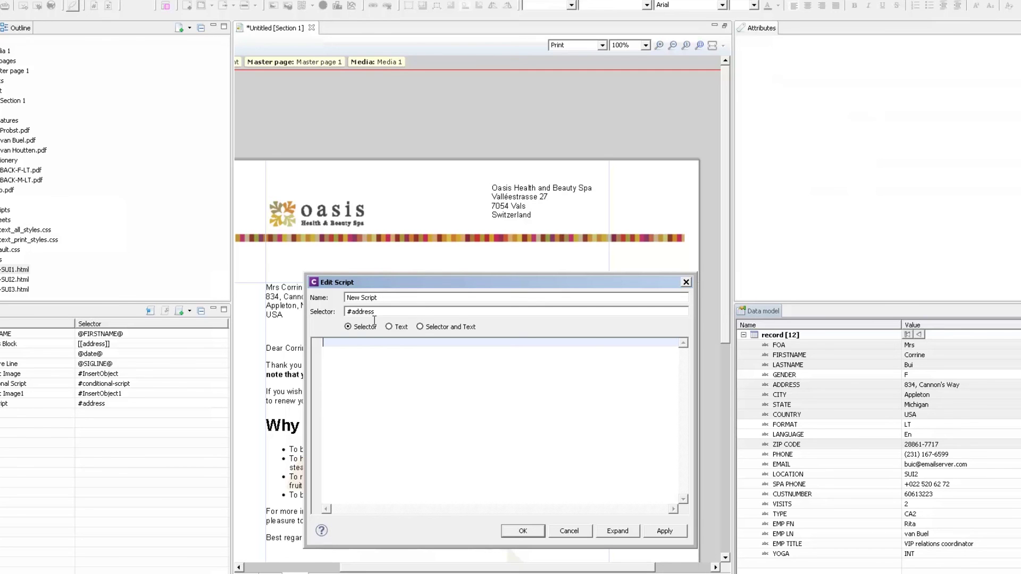
{"action": "type", "text": "results.html(loadhtml('snippets/spa-'+record.fields.LOCATION+'.html'));"}
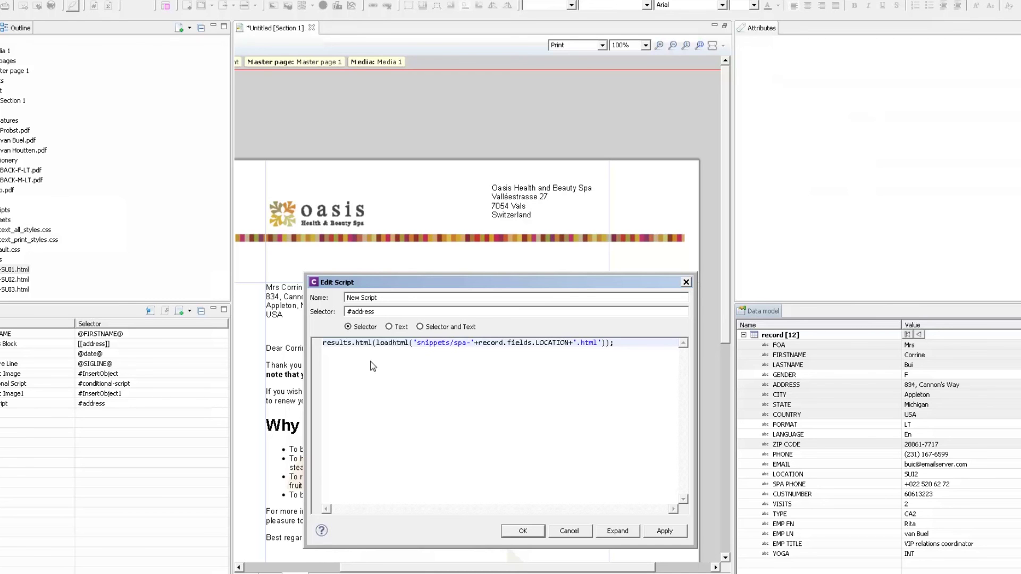
{"action": "left_click", "coordinate": [523, 530]}
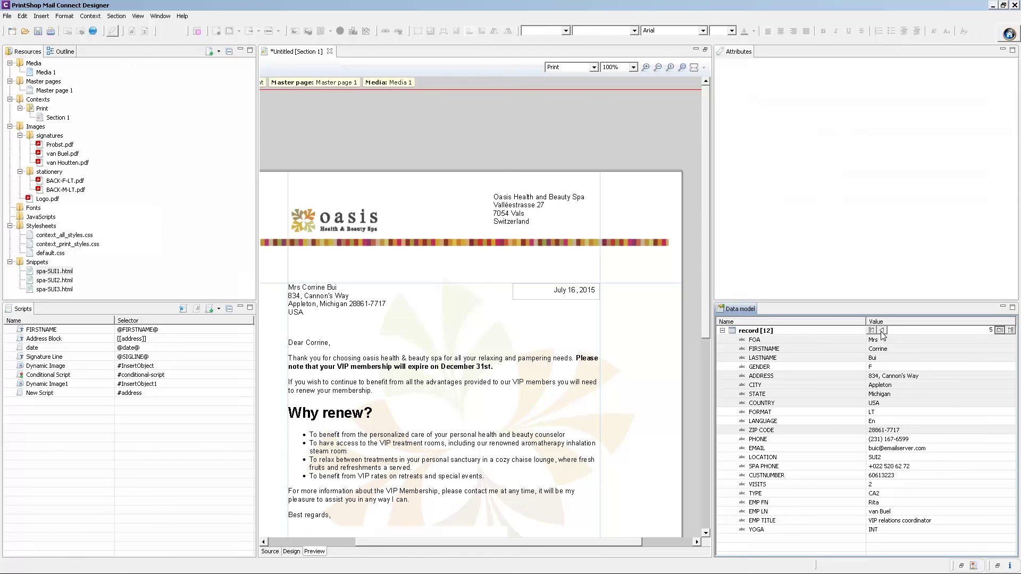
{"action": "left_click", "coordinate": [882, 330]}
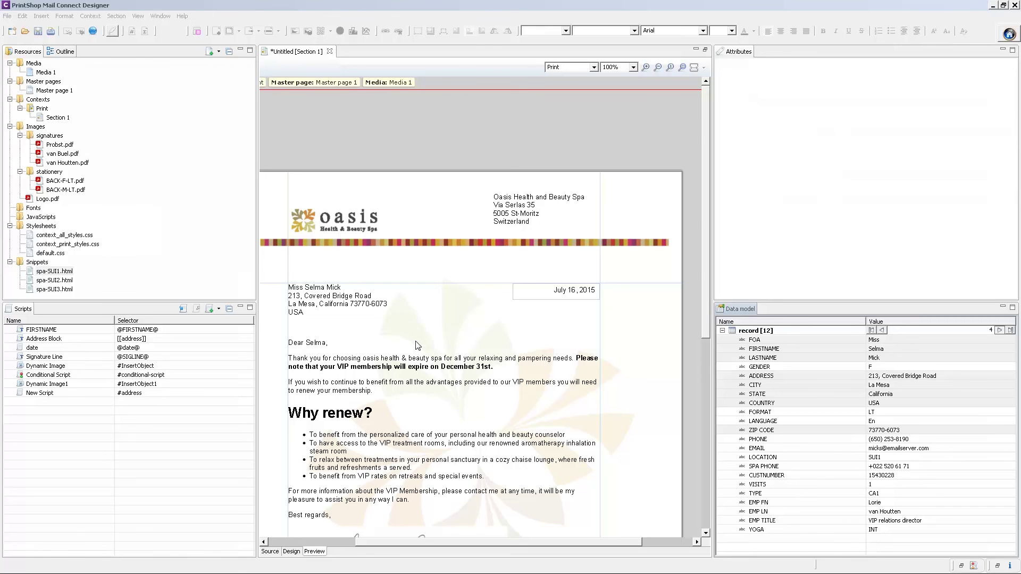
Step: Add an h1 rule with the red text color #FF0010 to the Global stylesheet and save it
{"action": "left_click", "coordinate": [416, 345]}
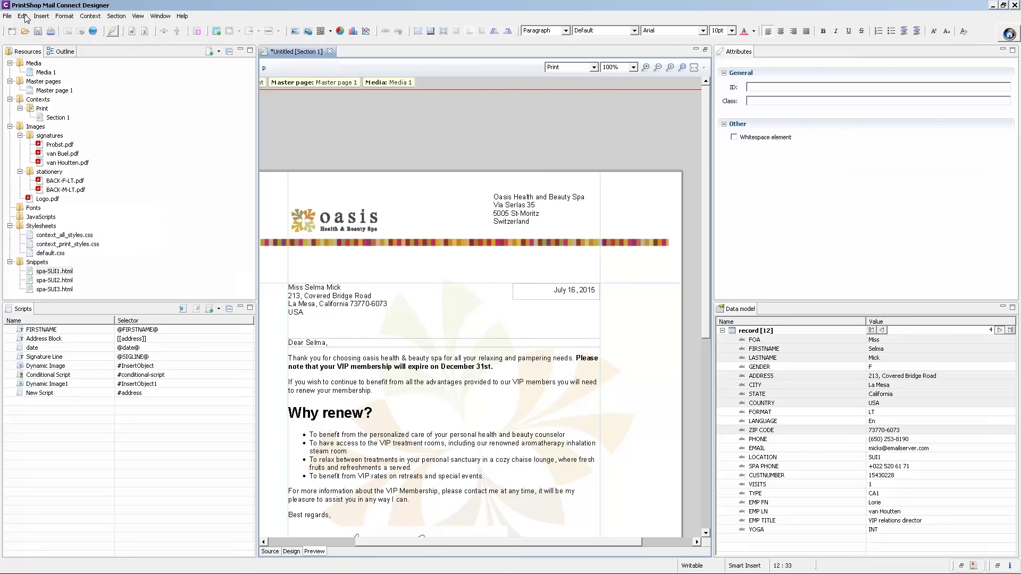
{"action": "left_click", "coordinate": [22, 16]}
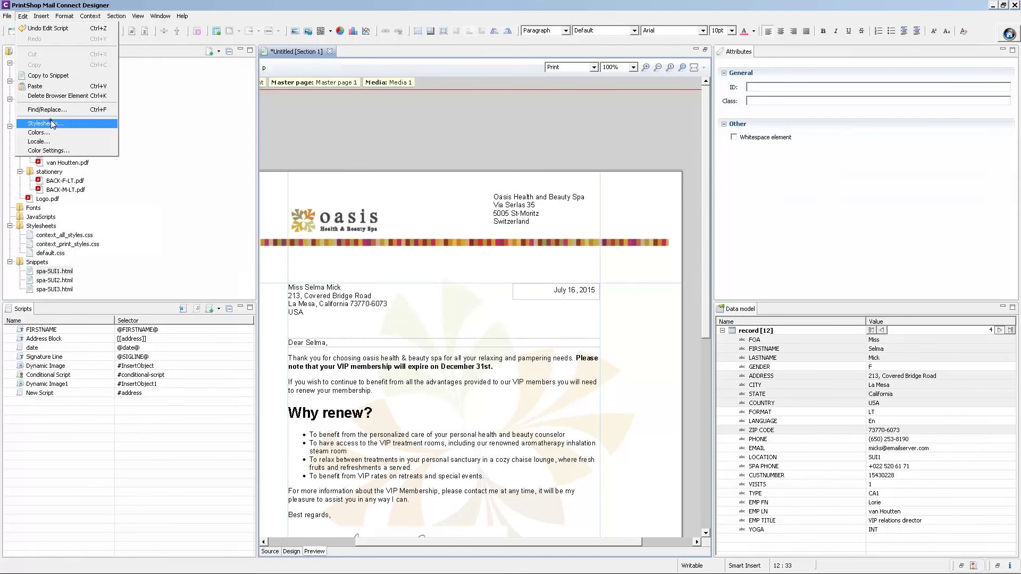
{"action": "left_click", "coordinate": [37, 123]}
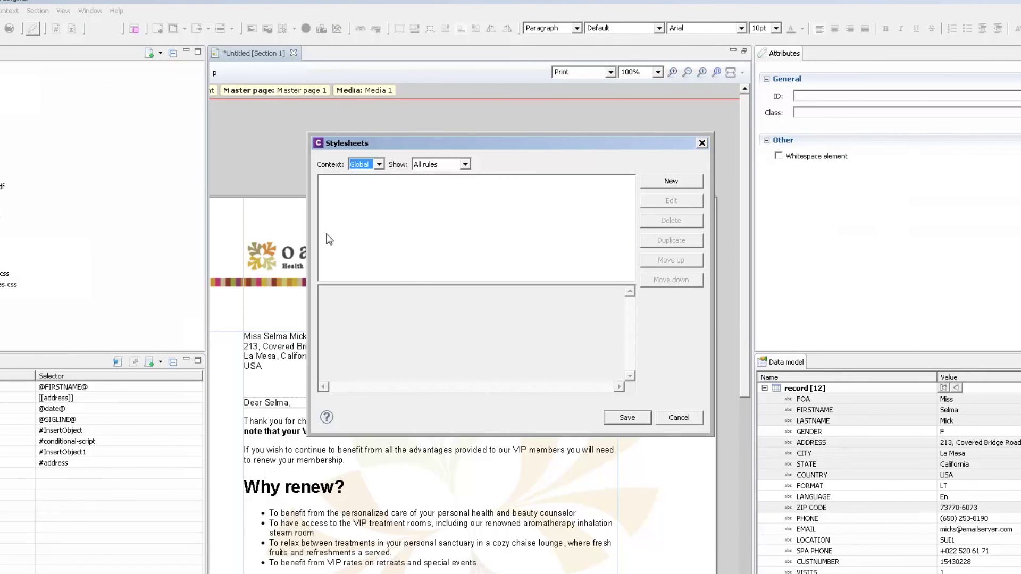
{"action": "left_click", "coordinate": [671, 181]}
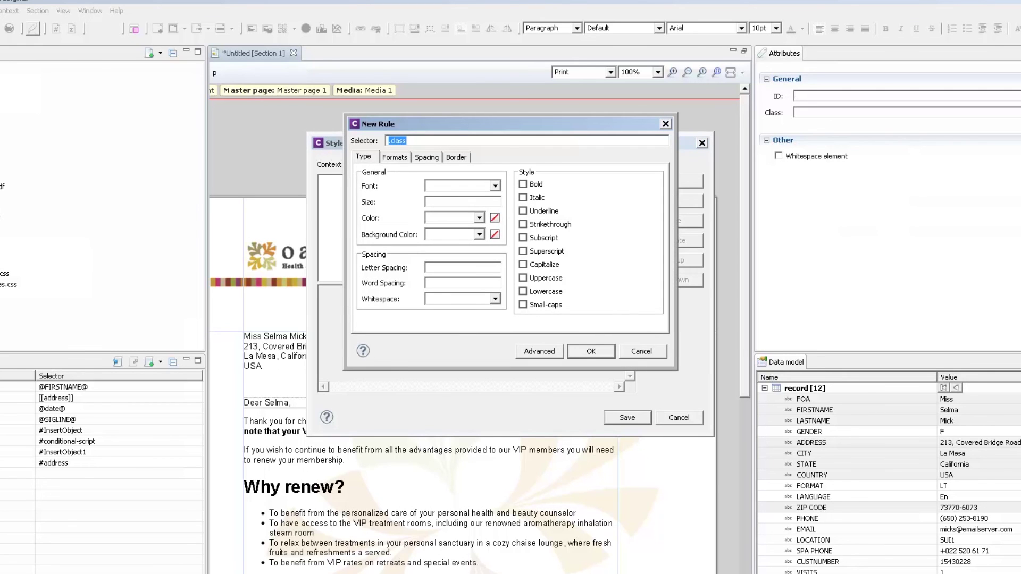
{"action": "type", "text": "h1"}
{"action": "left_click", "coordinate": [495, 218]}
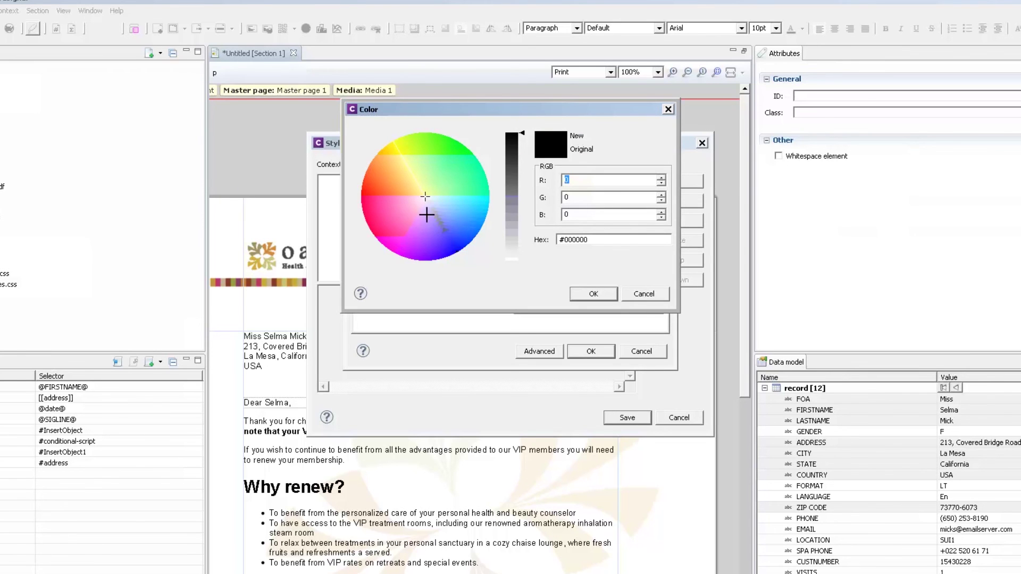
{"action": "left_click", "coordinate": [363, 200]}
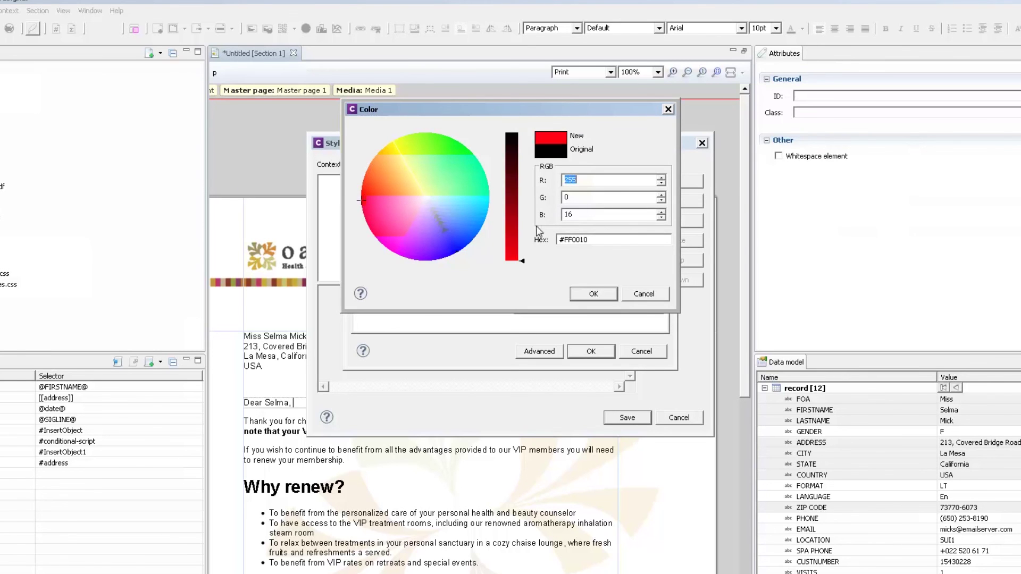
{"action": "left_click", "coordinate": [591, 295]}
{"action": "left_click", "coordinate": [583, 352]}
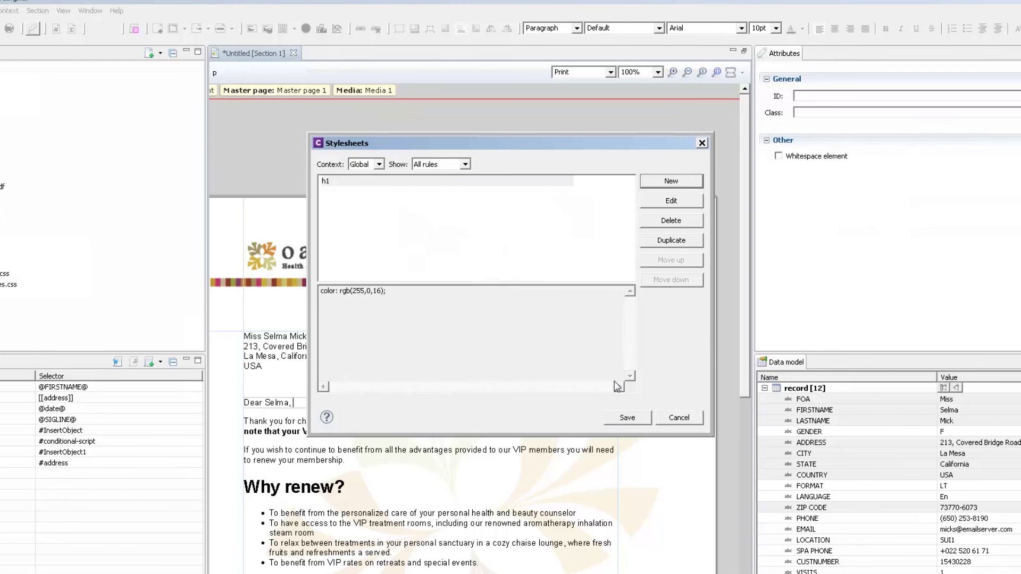
{"action": "left_click", "coordinate": [620, 418]}
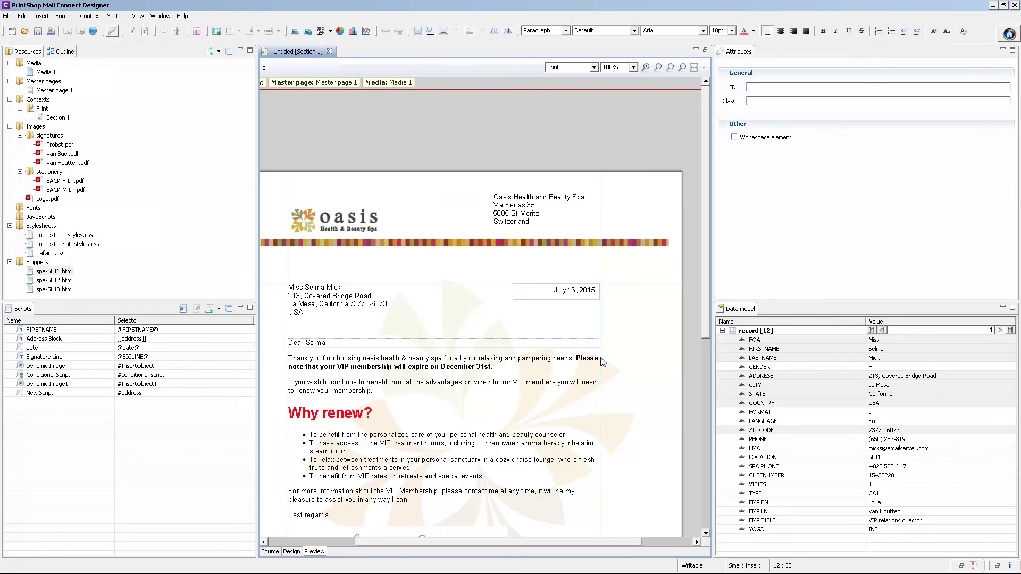
Step: Add a #address rule with the Bold style to the Global stylesheet and save it
{"action": "left_click", "coordinate": [24, 17]}
{"action": "left_click", "coordinate": [42, 123]}
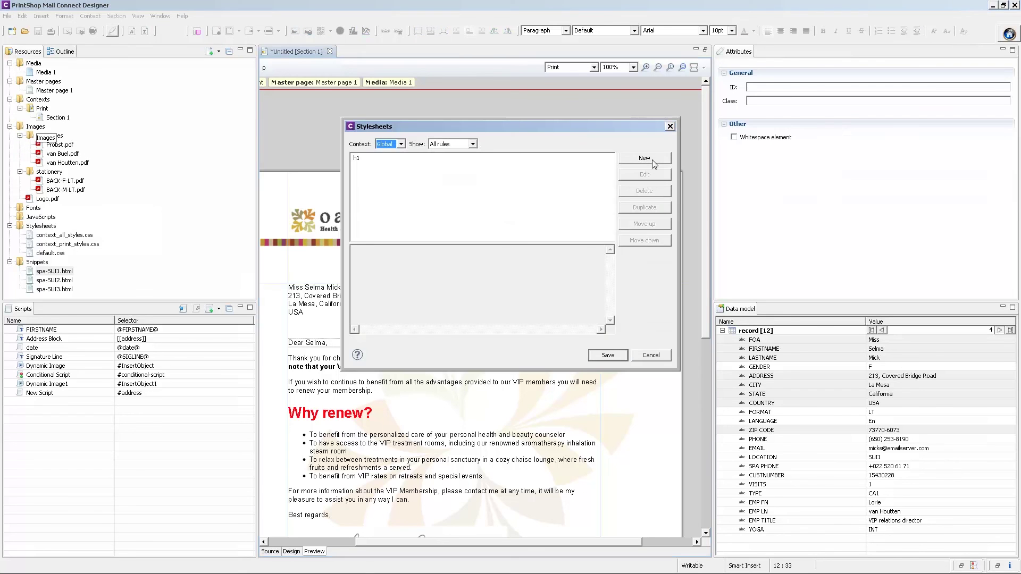
{"action": "left_click", "coordinate": [652, 160]}
{"action": "type", "text": "#address"}
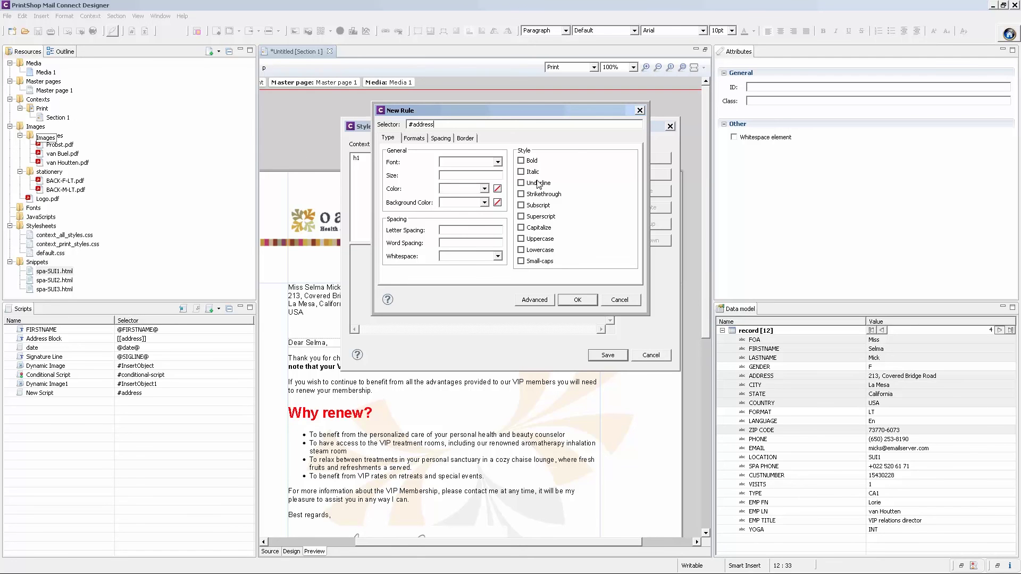
{"action": "left_click", "coordinate": [522, 161]}
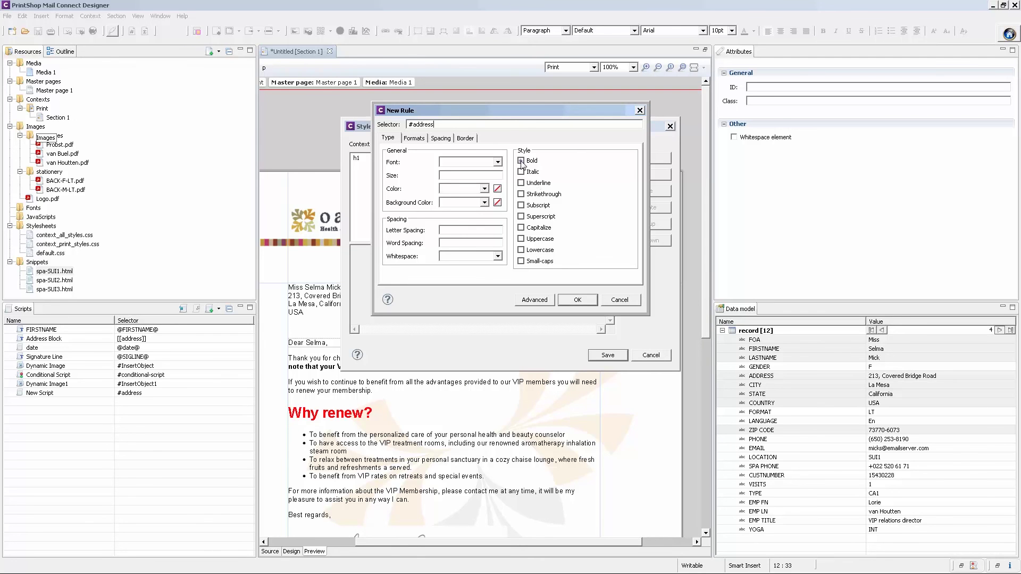
{"action": "left_click", "coordinate": [577, 300]}
{"action": "left_click", "coordinate": [607, 355]}
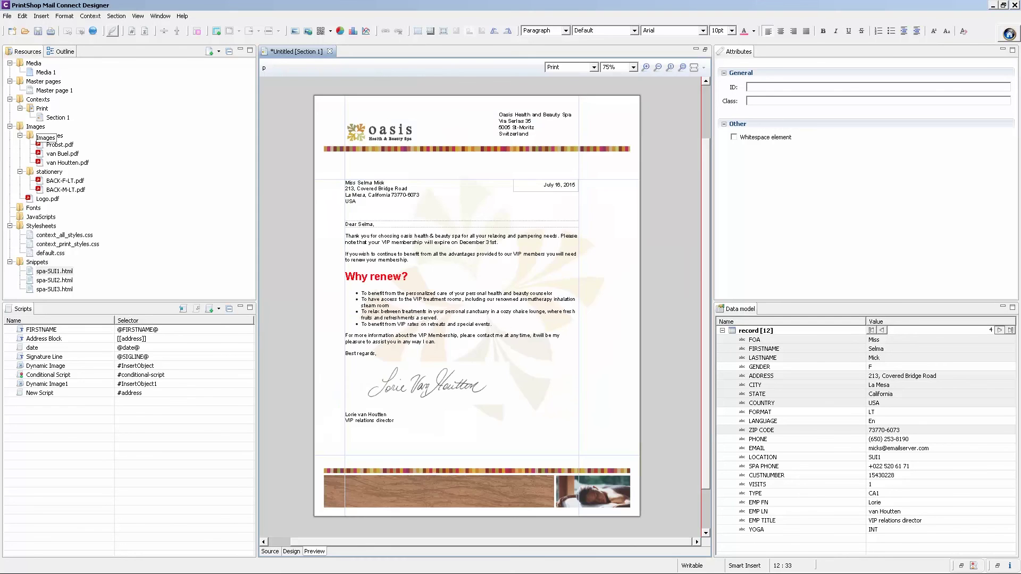